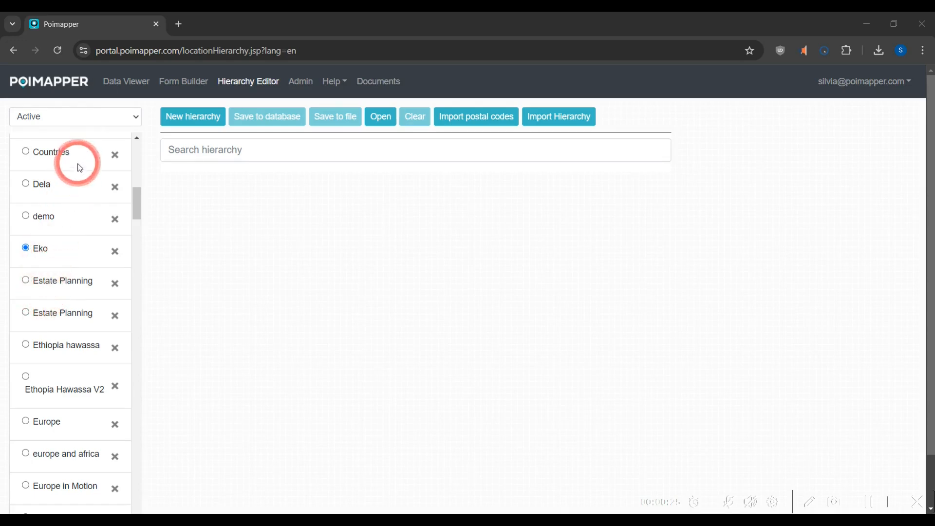
- Load the existing Eko hierarchy from the active list and select its root node for viewing
left_click(46, 254)
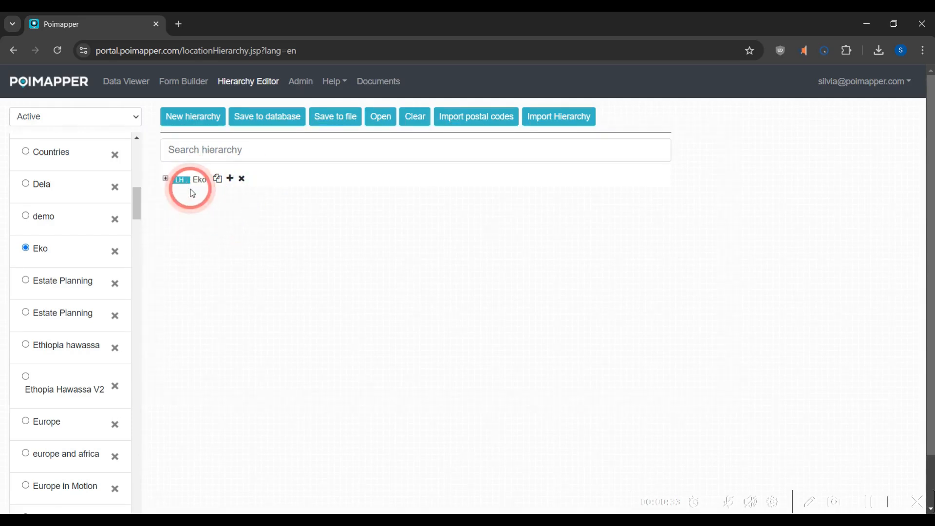
left_click(209, 188)
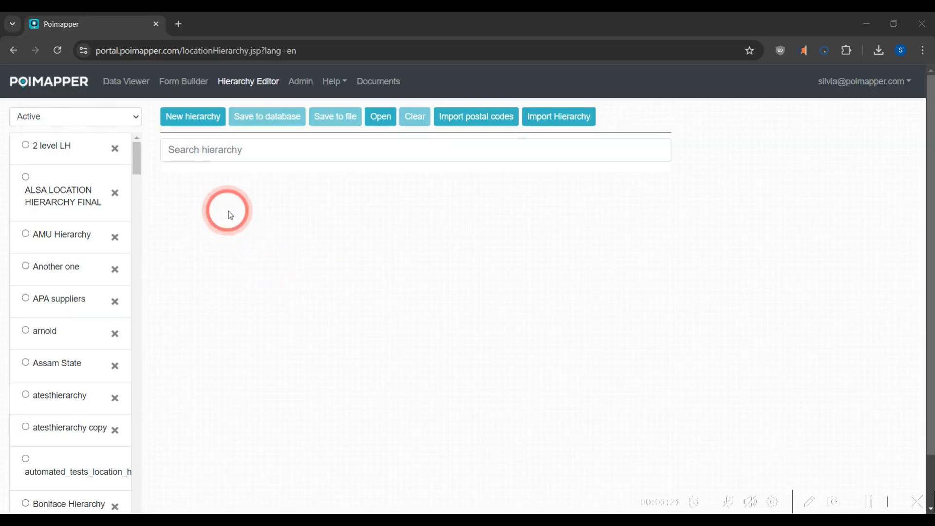
- Create a new location hierarchy and name it "example hierarchy 001"
left_click(197, 124)
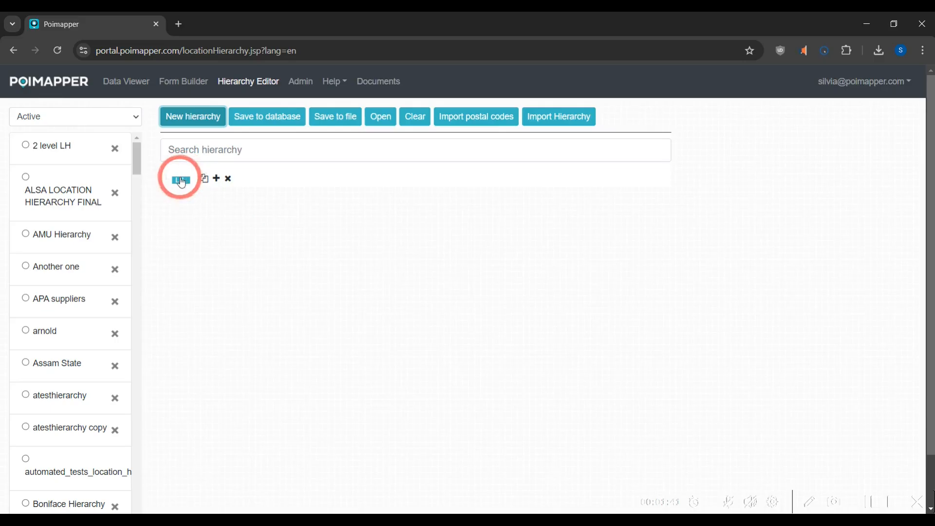
left_click(181, 180)
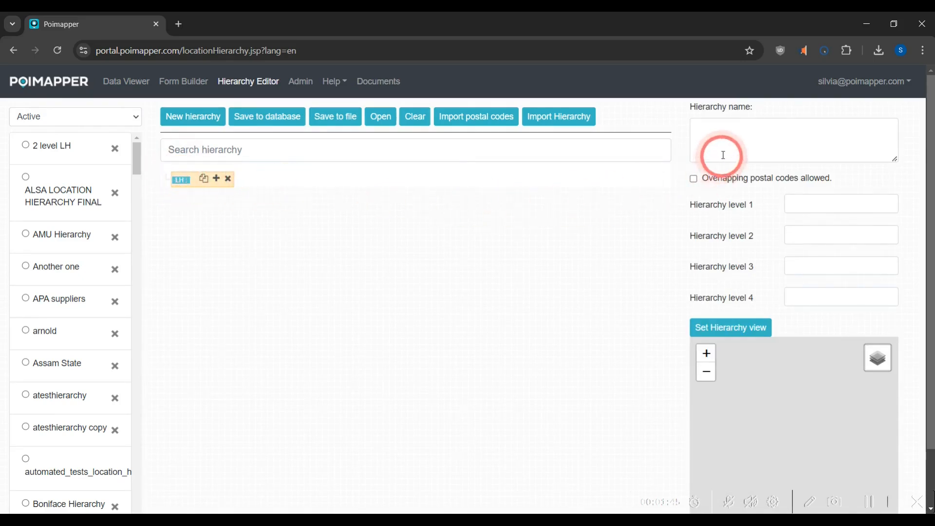
left_click(717, 139)
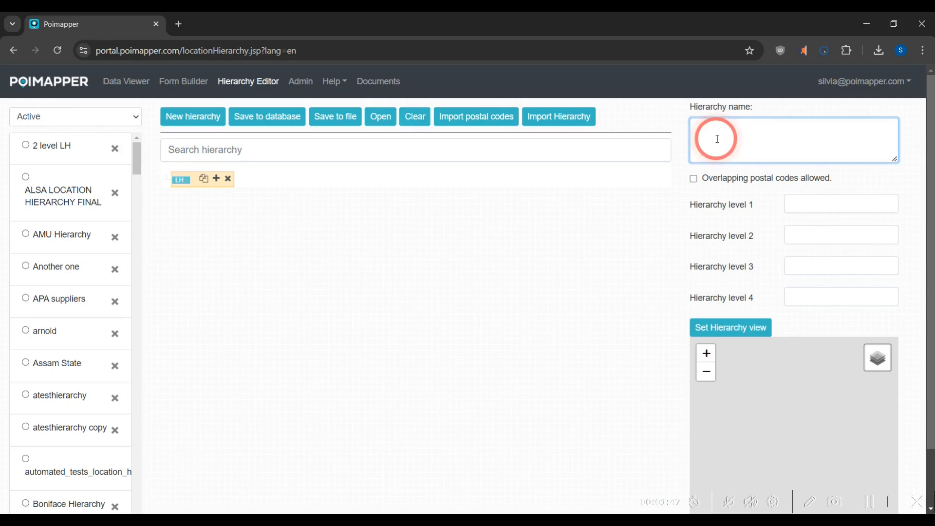
type("exa")
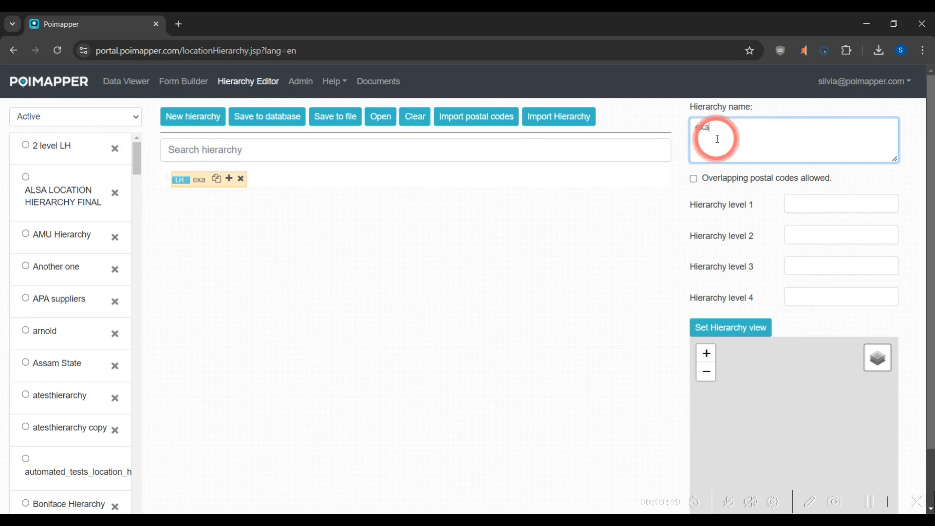
type("mple hierarchy")
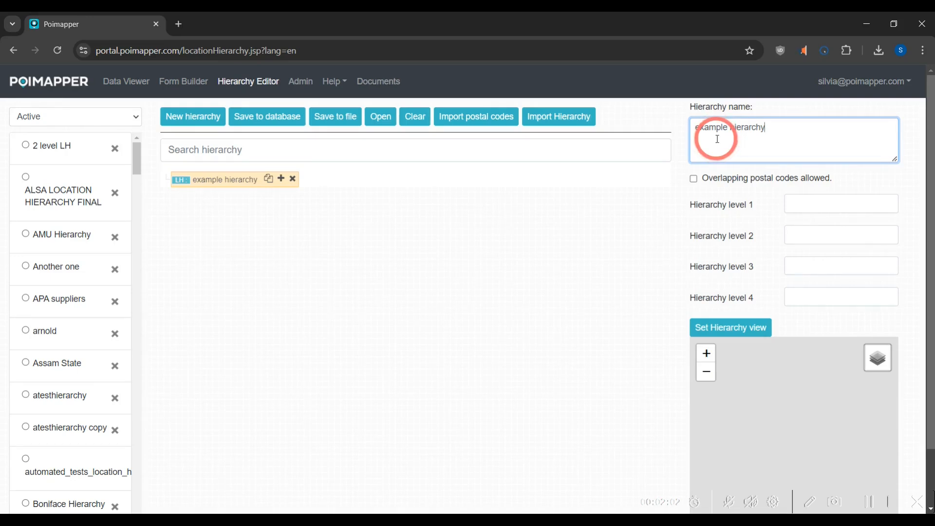
type(" 001")
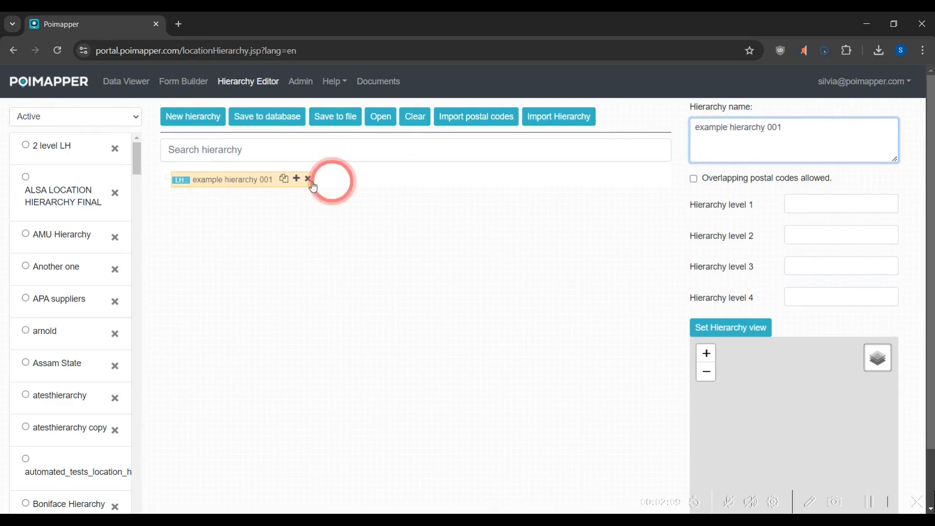
left_click(279, 187)
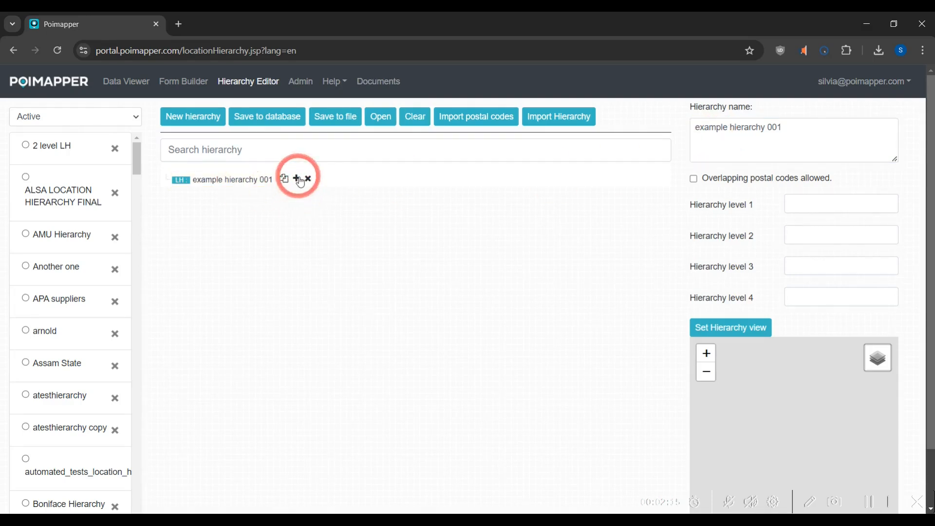
- Add a first-level location named SUPPLIER 1 under example hierarchy 001
left_click(297, 179)
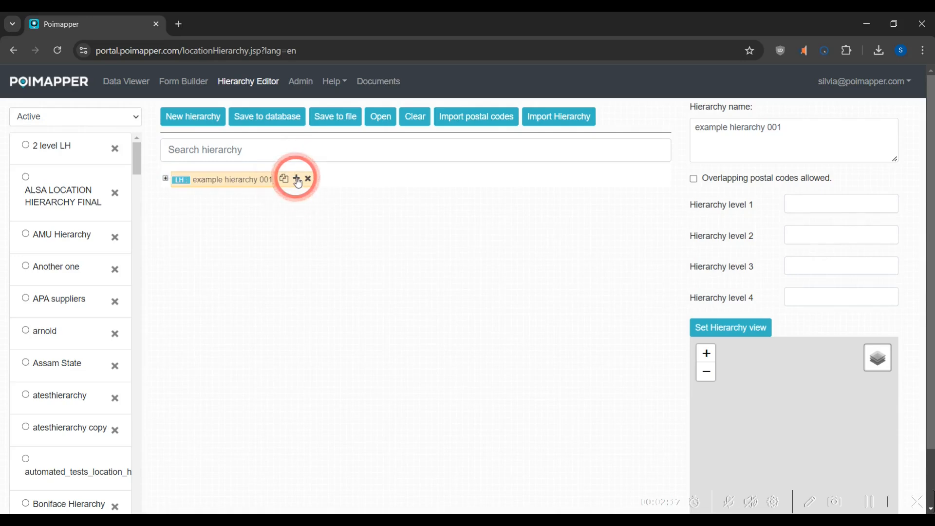
left_click(165, 179)
left_click(193, 195)
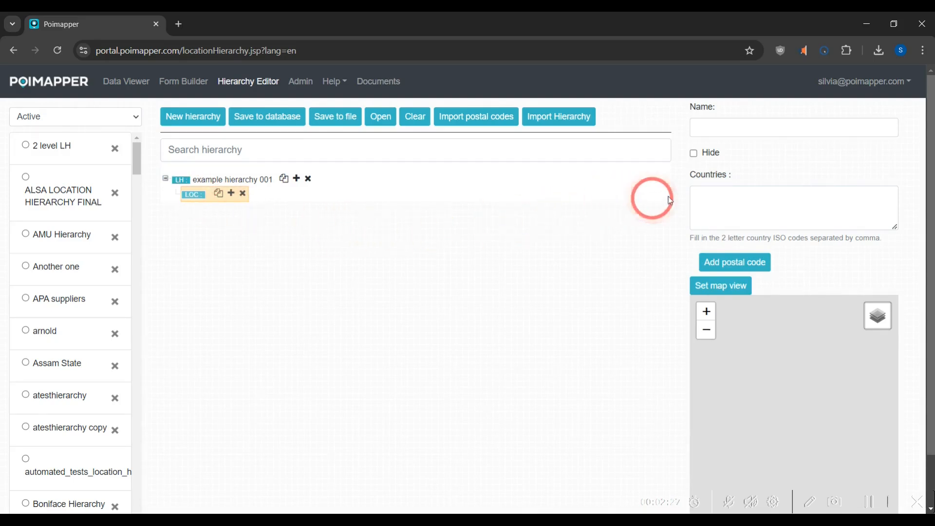
left_click(722, 128)
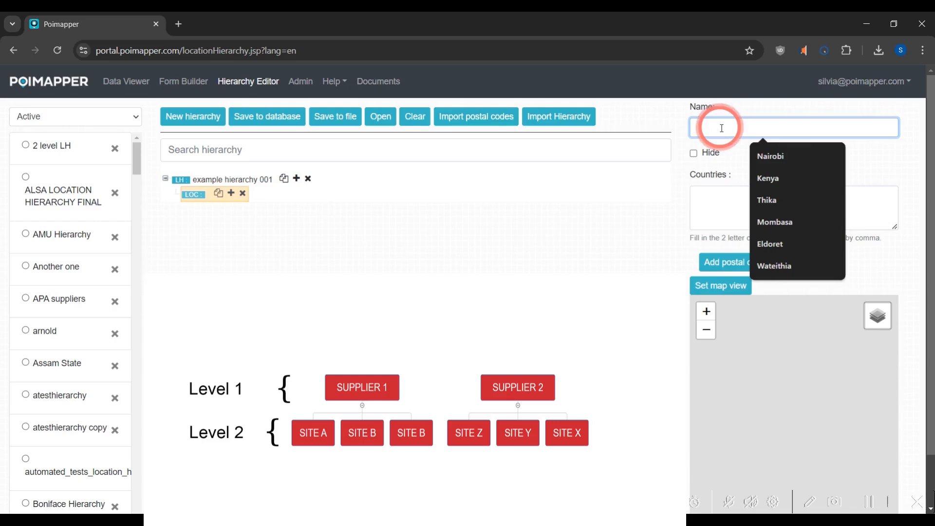
type("SUPPLIER 1")
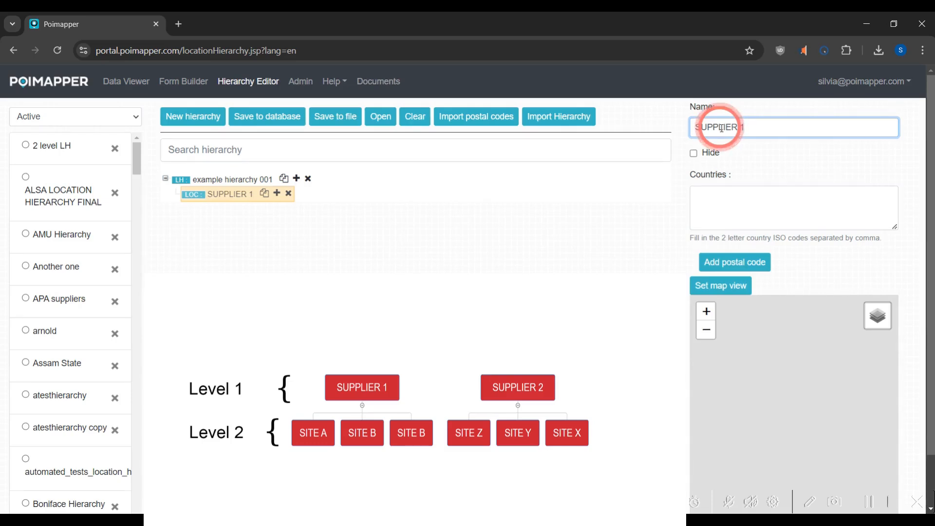
- Add a second first-level location named SUPPLIER 2 under example hierarchy 001
left_click(296, 179)
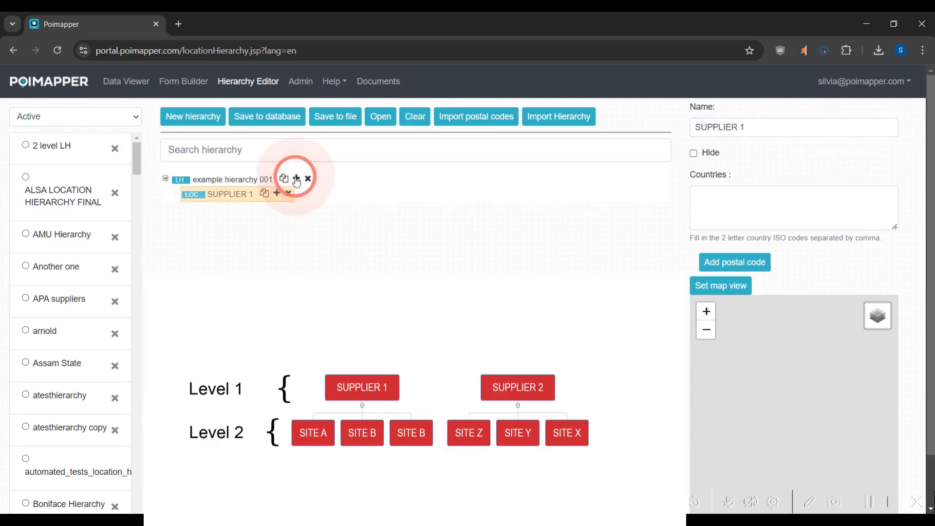
left_click(197, 213)
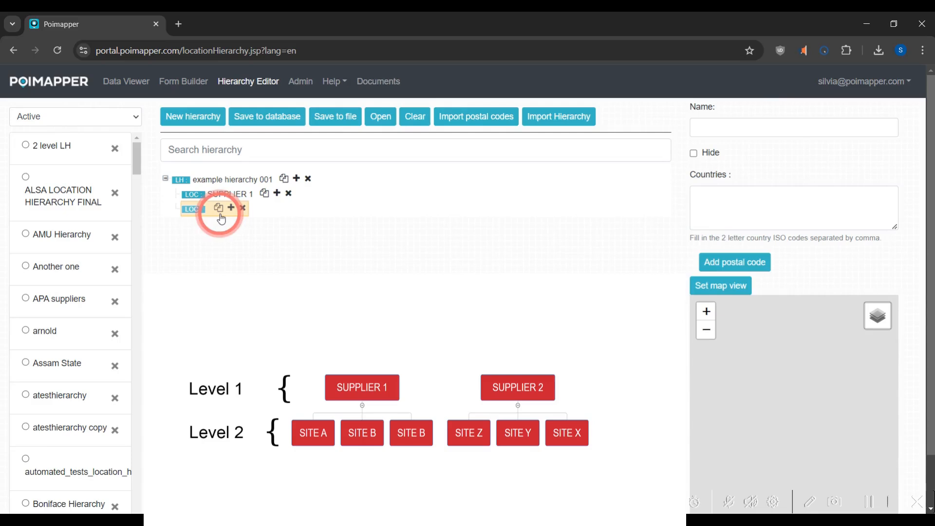
left_click(717, 131)
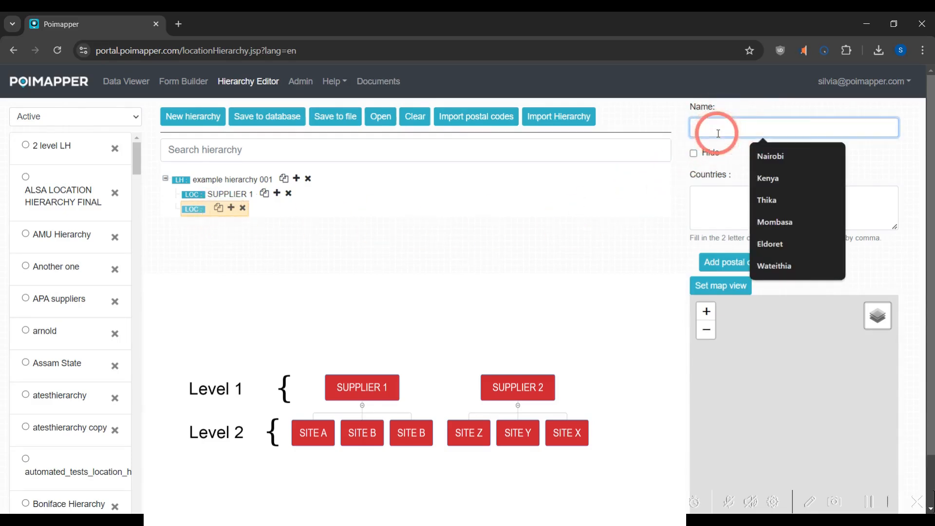
type("SUPPLIER 2")
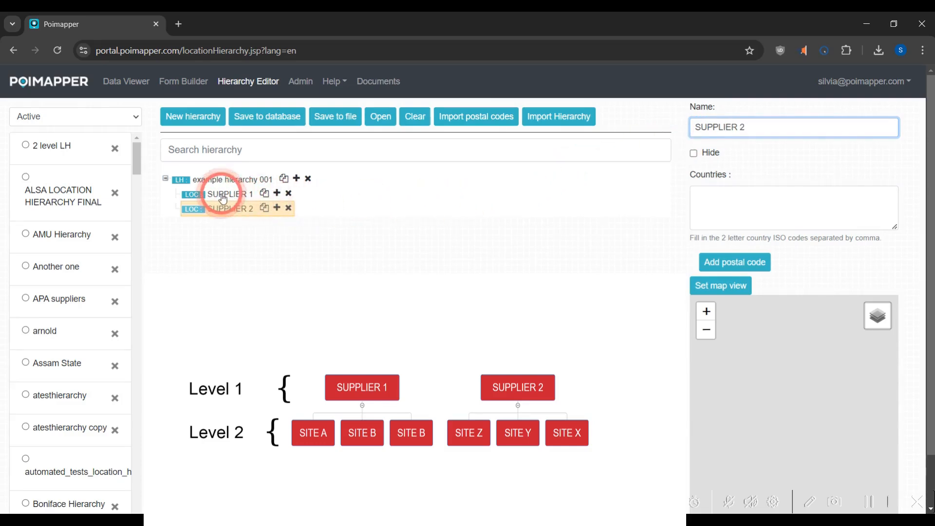
- Add a second-level location named SITE A under SUPPLIER 1
left_click(277, 193)
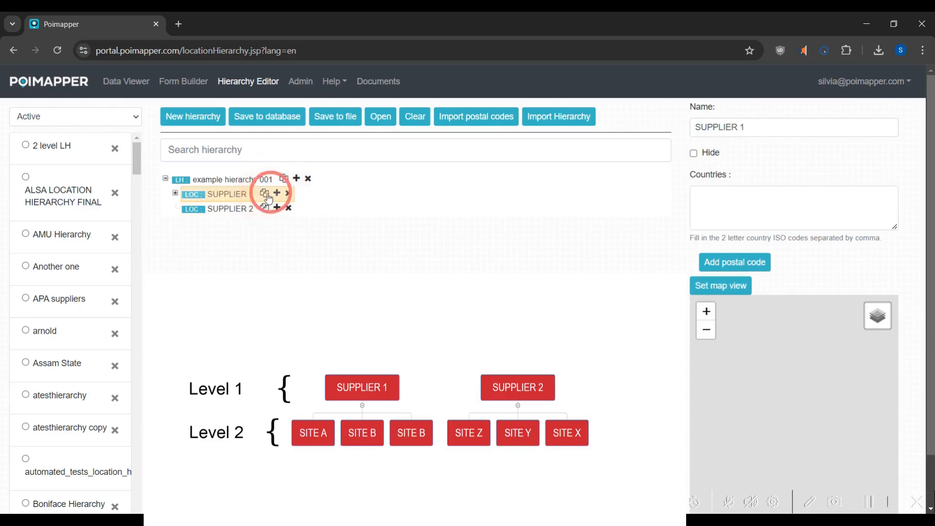
left_click(176, 194)
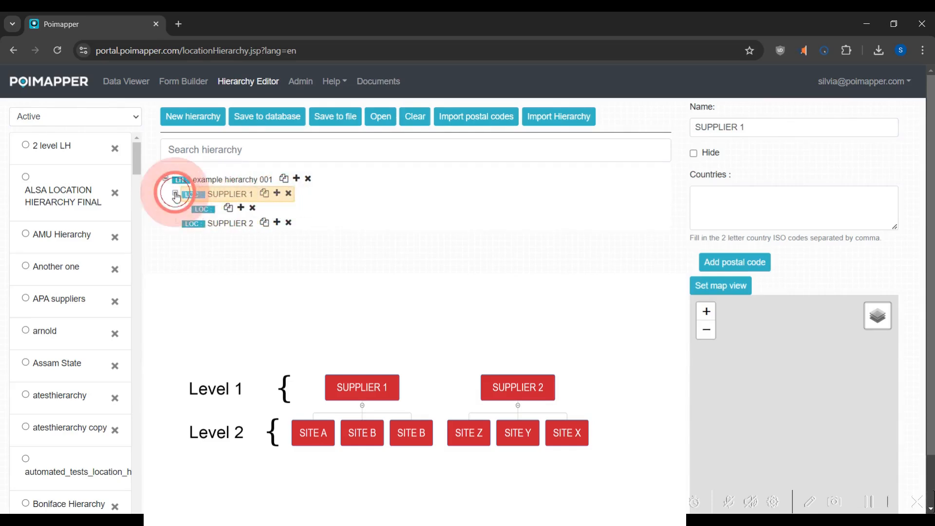
left_click(204, 209)
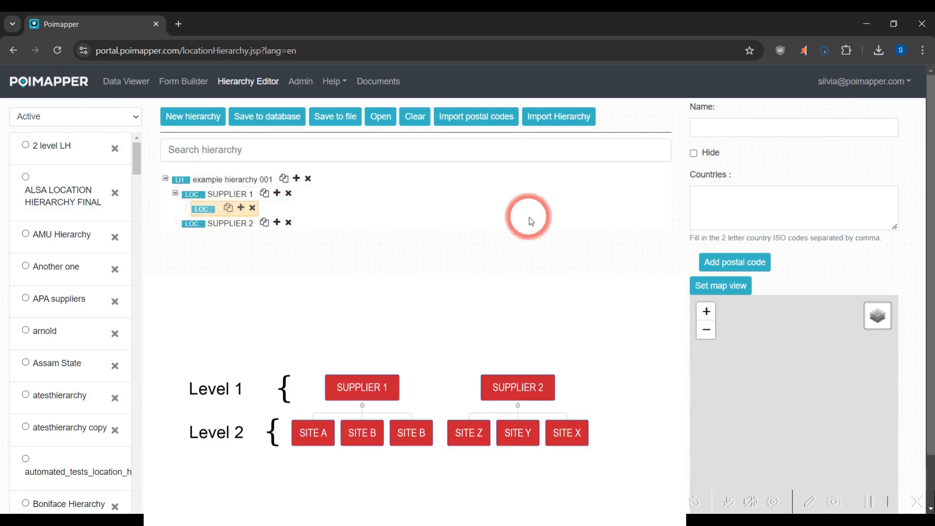
left_click(720, 129)
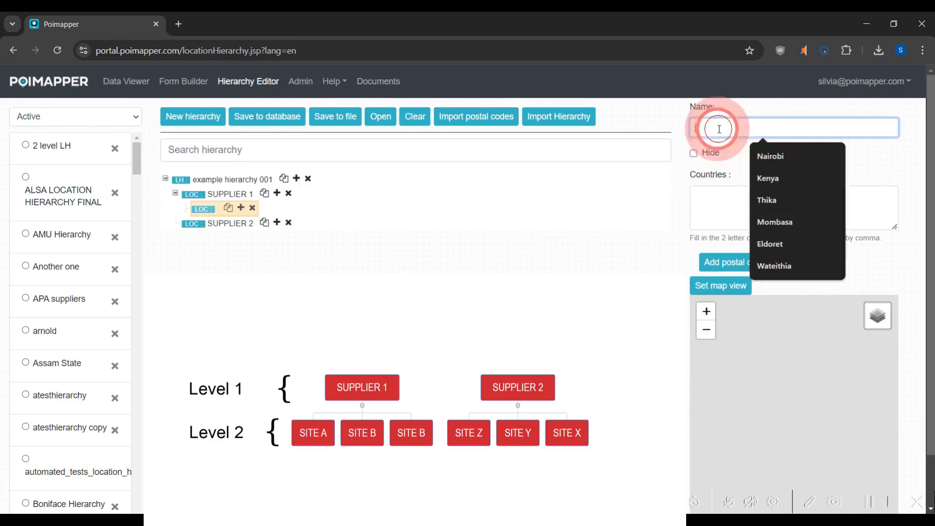
type("SITE")
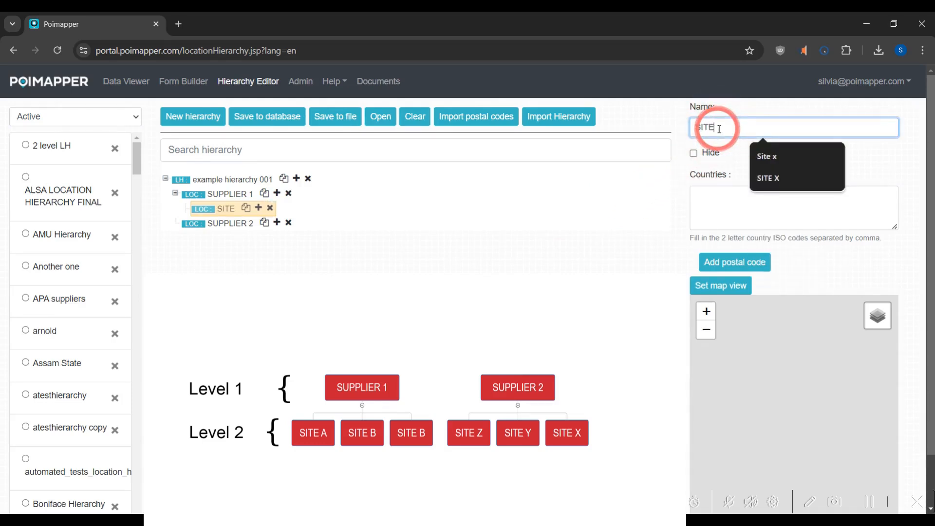
type(" A")
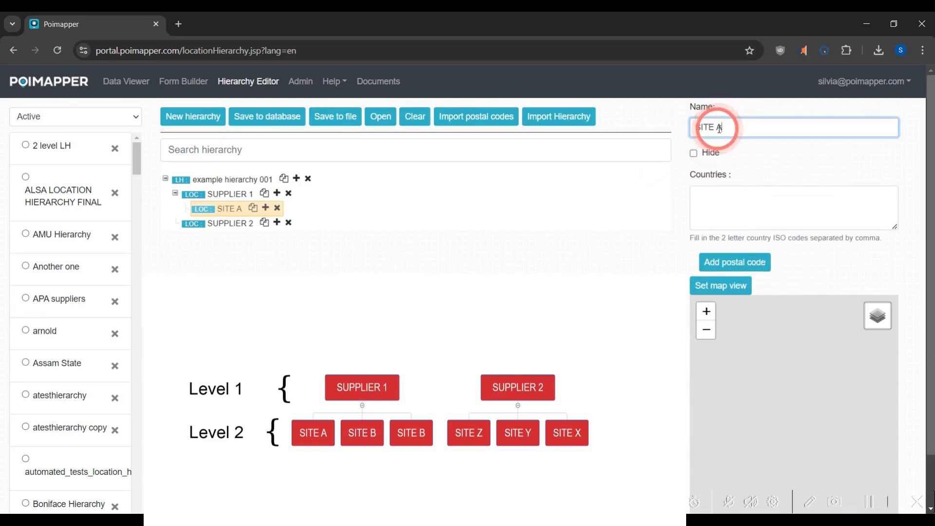
- Add two more second-level locations under SUPPLIER 1, named SITE B and SITE C
left_click(277, 194)
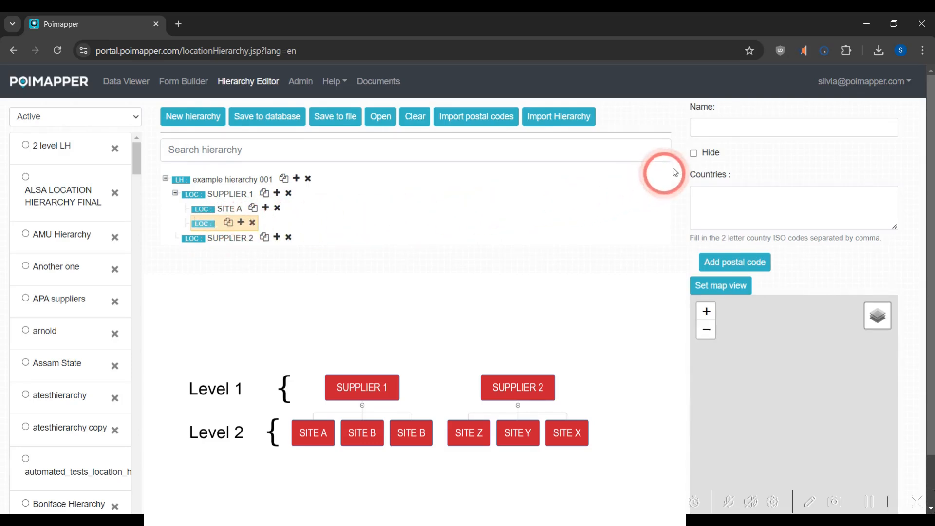
left_click(718, 130)
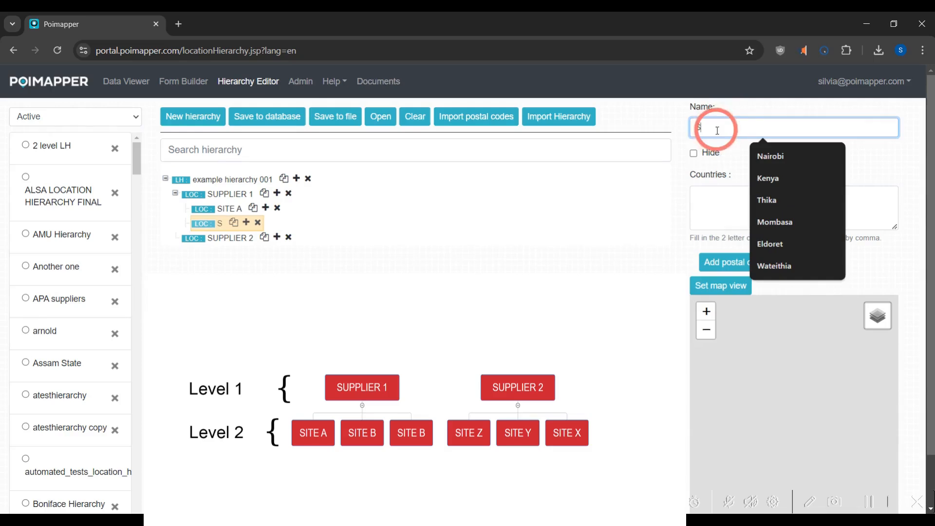
type("SITE B")
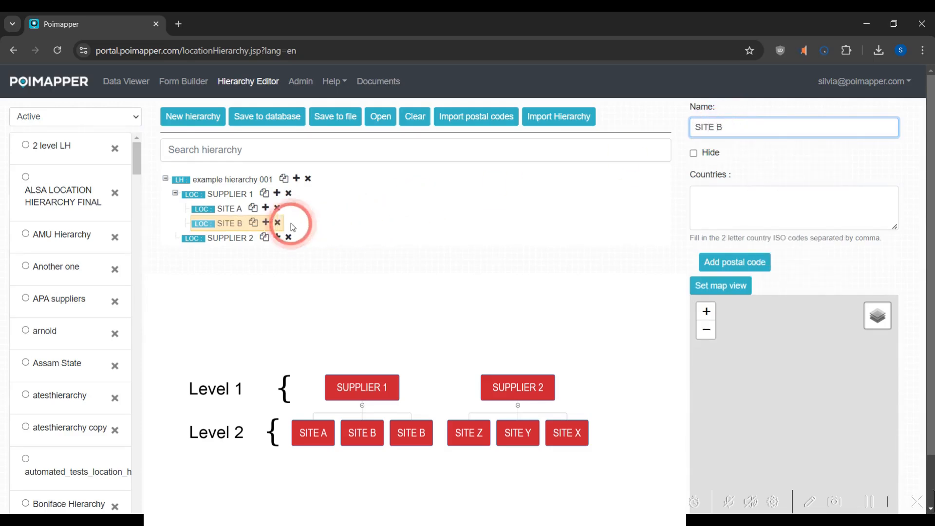
left_click(277, 193)
left_click(715, 132)
type("SITE C")
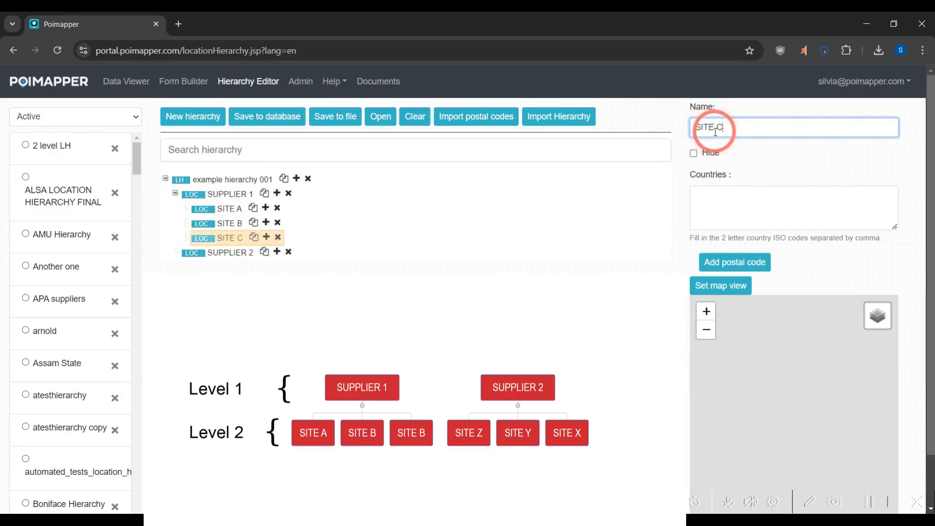
- Add a second-level location named SITE Z under SUPPLIER 2
left_click(226, 257)
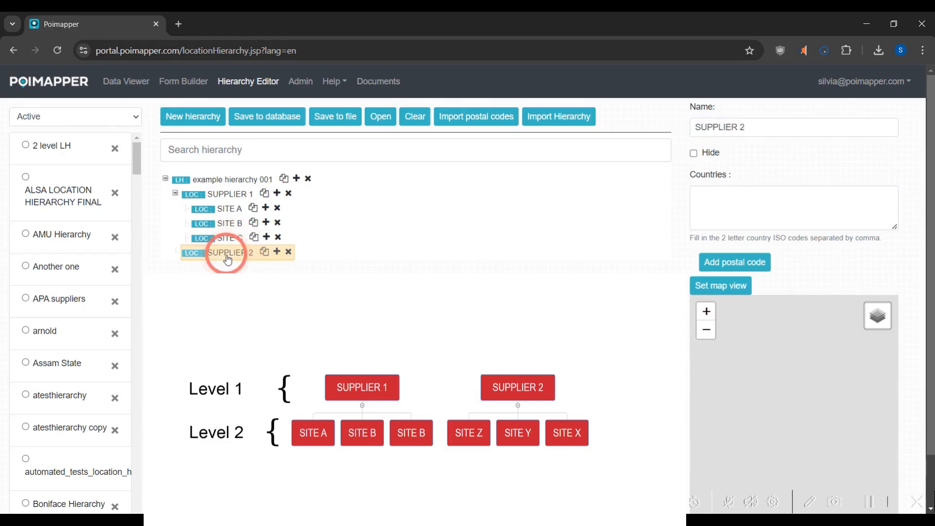
left_click(276, 252)
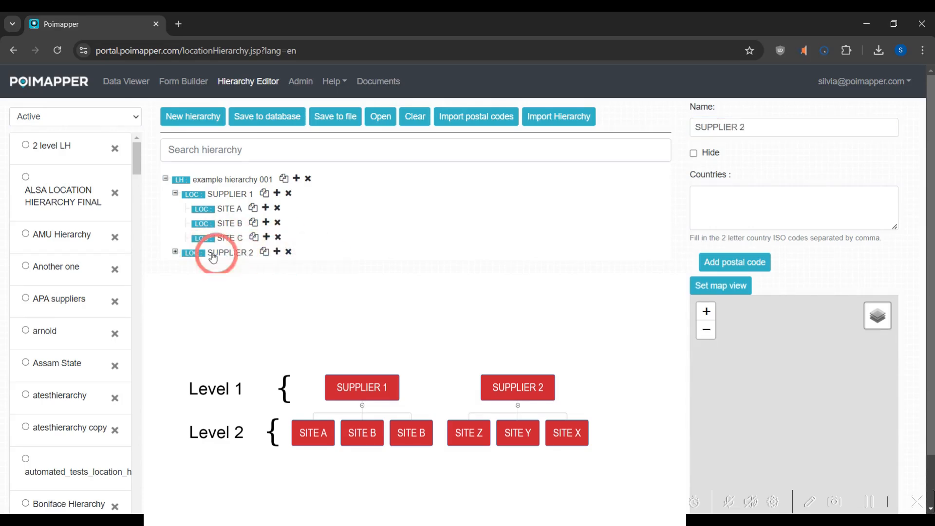
left_click(204, 268)
left_click(736, 125)
type("Z")
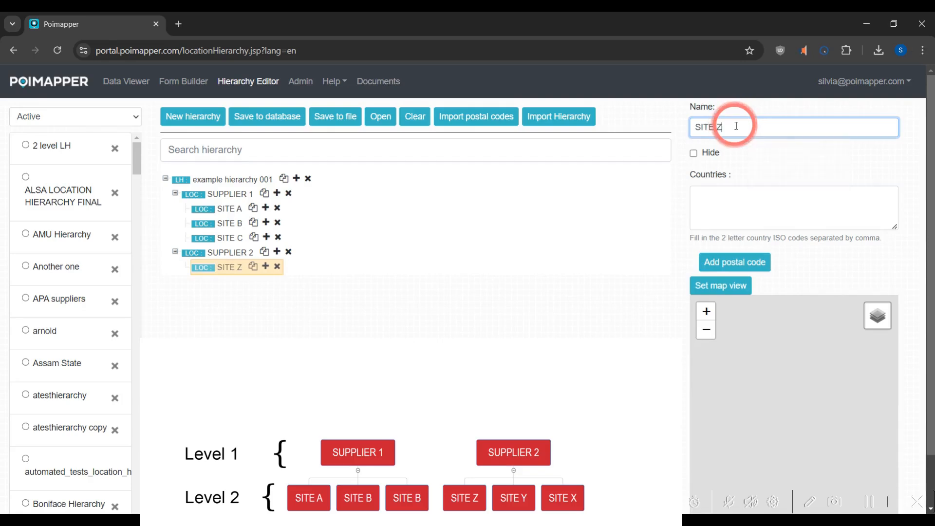
- Add two more second-level locations under SUPPLIER 2, named SITE Y and SITE X
left_click(277, 251)
left_click(711, 128)
type("SITE Y")
left_click(276, 251)
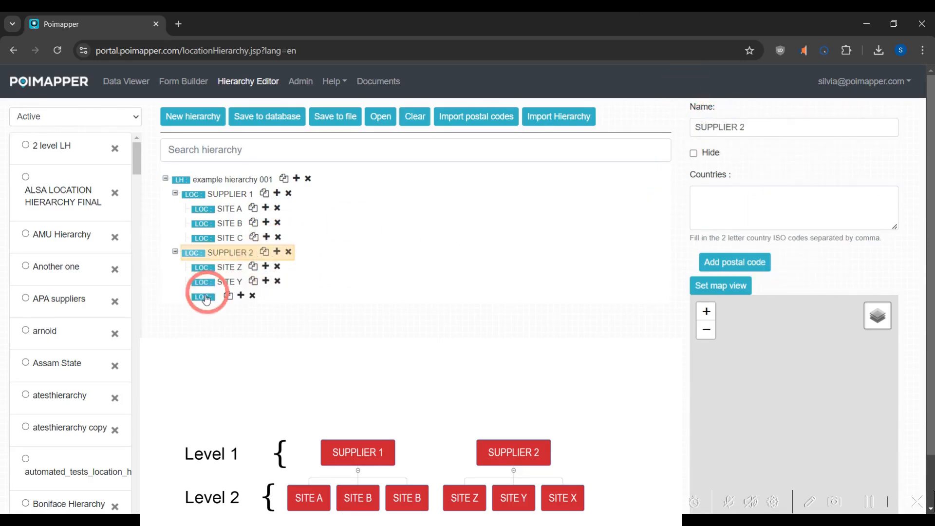
left_click(714, 127)
type("SITE X")
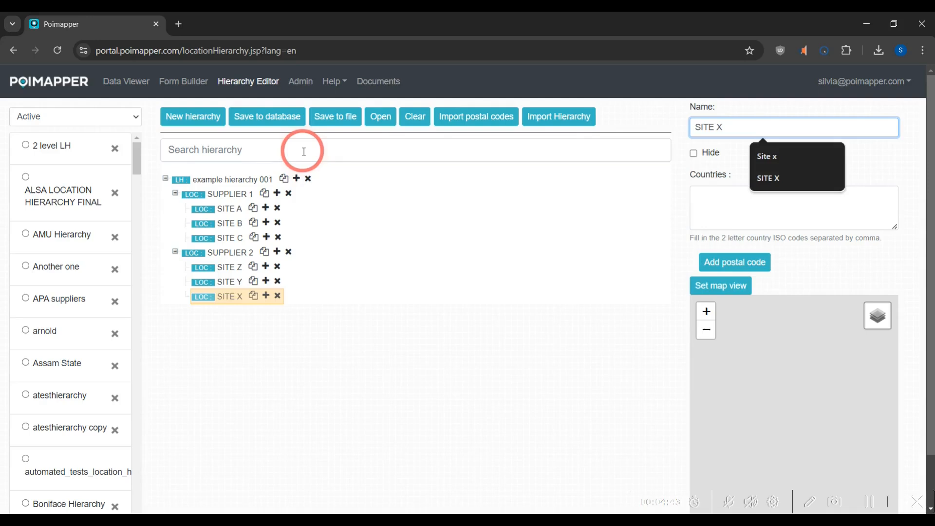
- Save the hierarchy to a file and load LocationHierarchyXML from the POIMAPPER DOWNLOADS folder into the editor
left_click(334, 124)
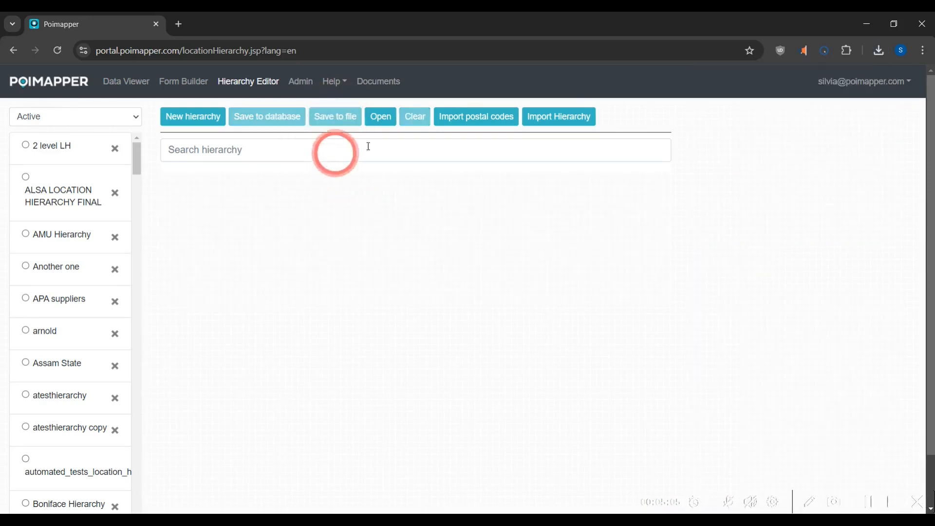
left_click(381, 120)
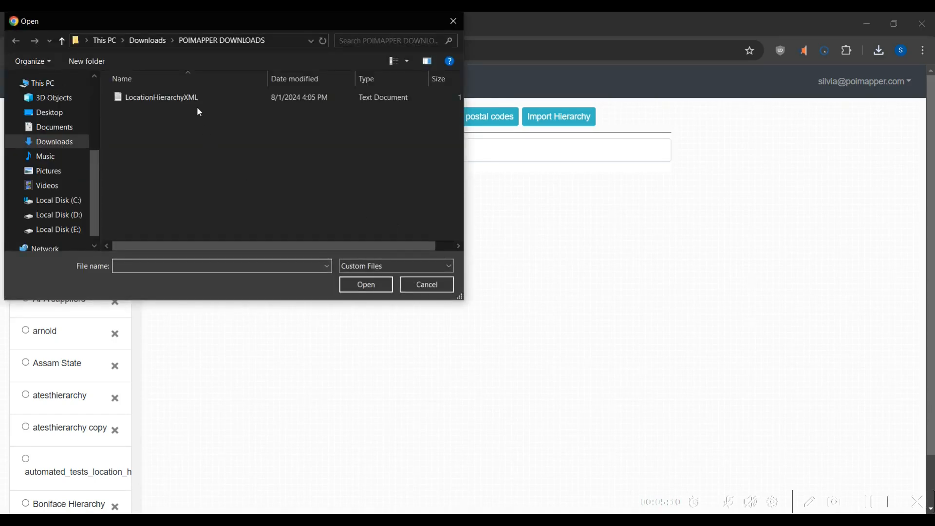
left_click(189, 97)
left_click(368, 285)
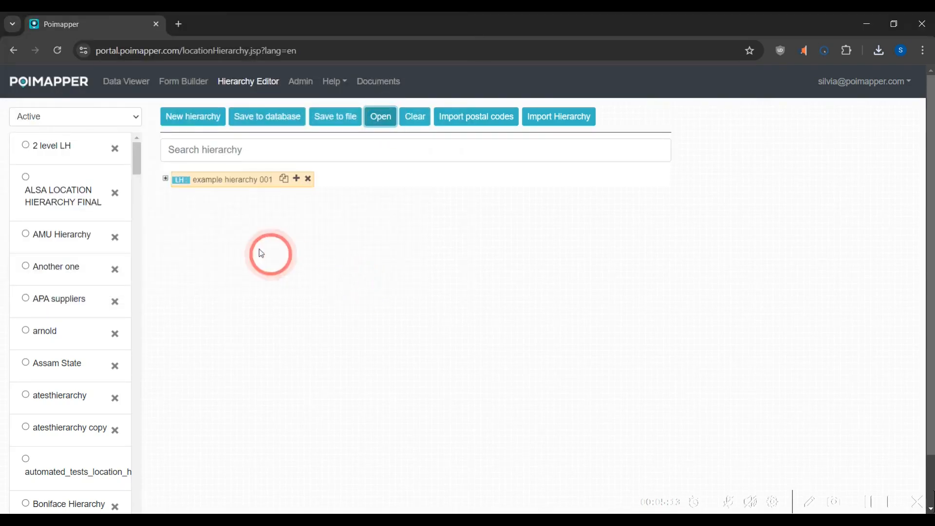
- Expand the loaded example hierarchy 001 down to the sites of both suppliers and save it to the database
left_click(165, 179)
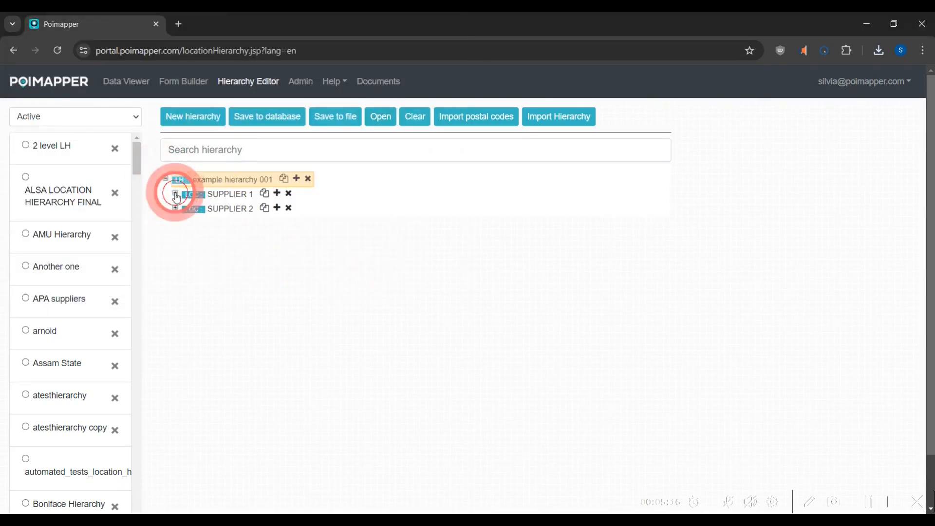
left_click(174, 194)
left_click(175, 252)
left_click(331, 292)
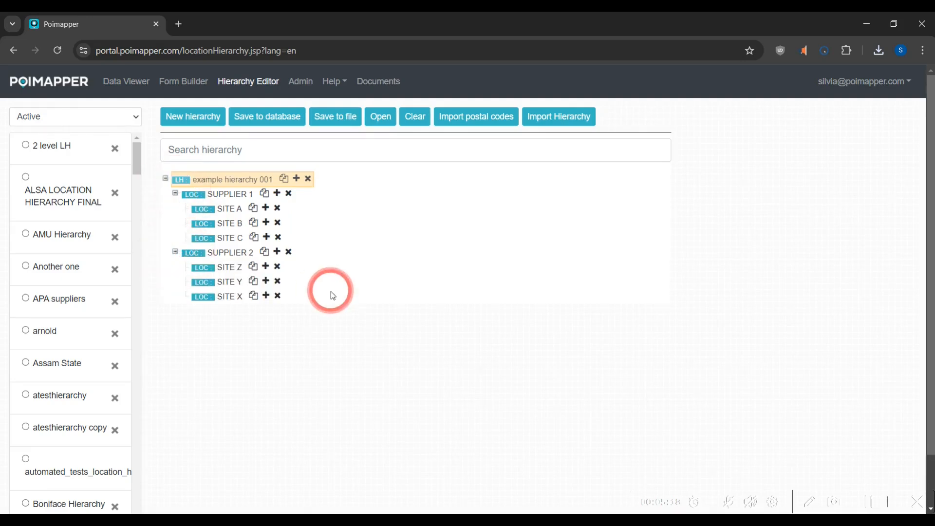
left_click(262, 124)
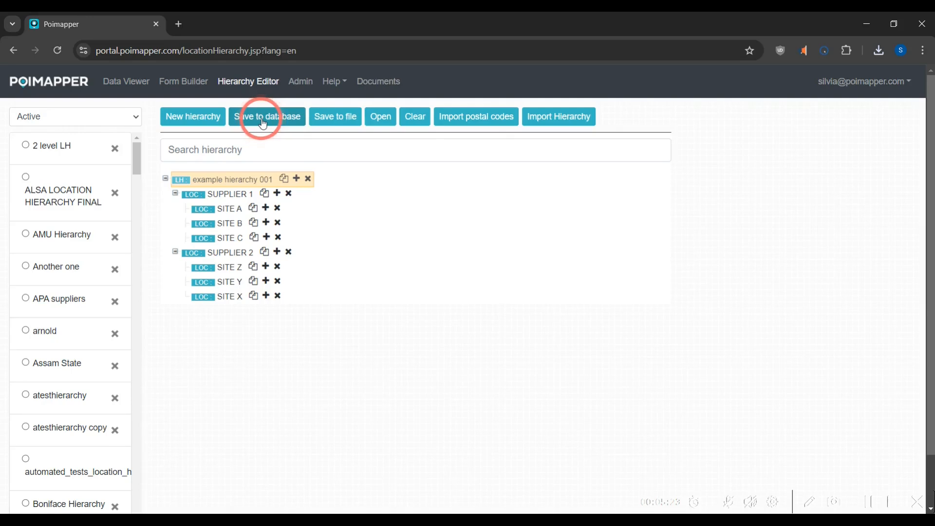
left_click(263, 124)
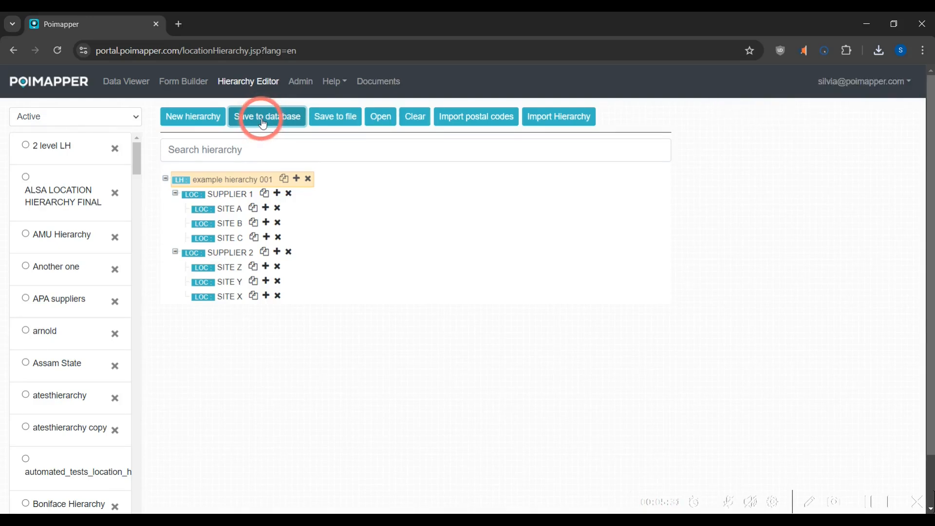
- Reload the hierarchy editor and set example hierarchy 001 as the group location hierarchy
left_click(57, 47)
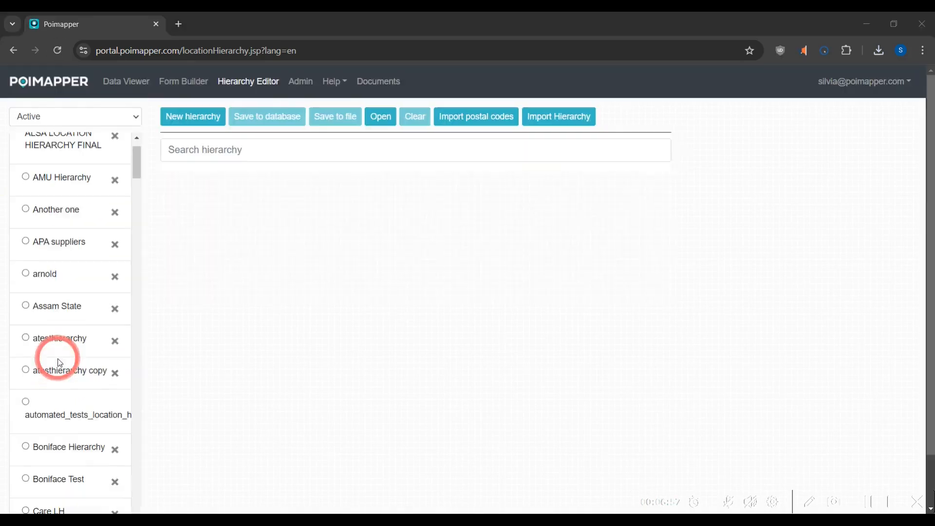
scroll(57, 363, "down", 10)
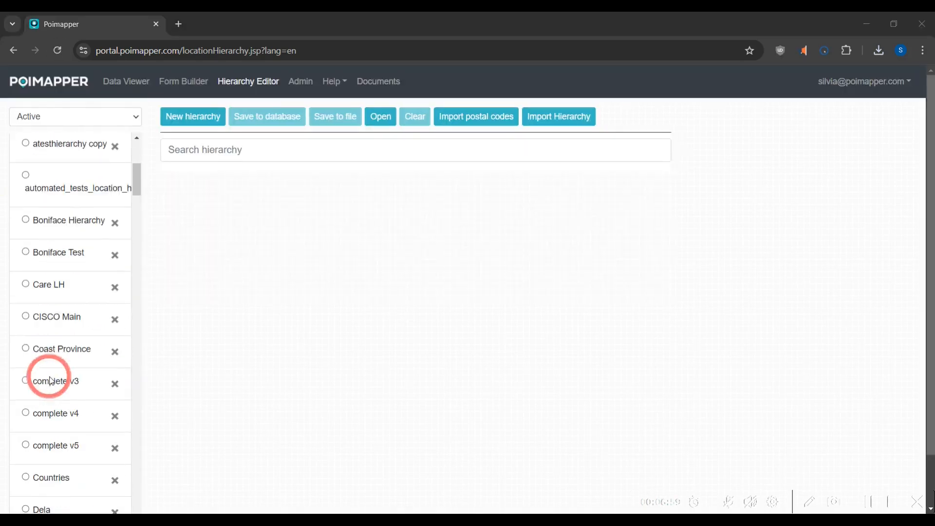
scroll(52, 381, "down", 8)
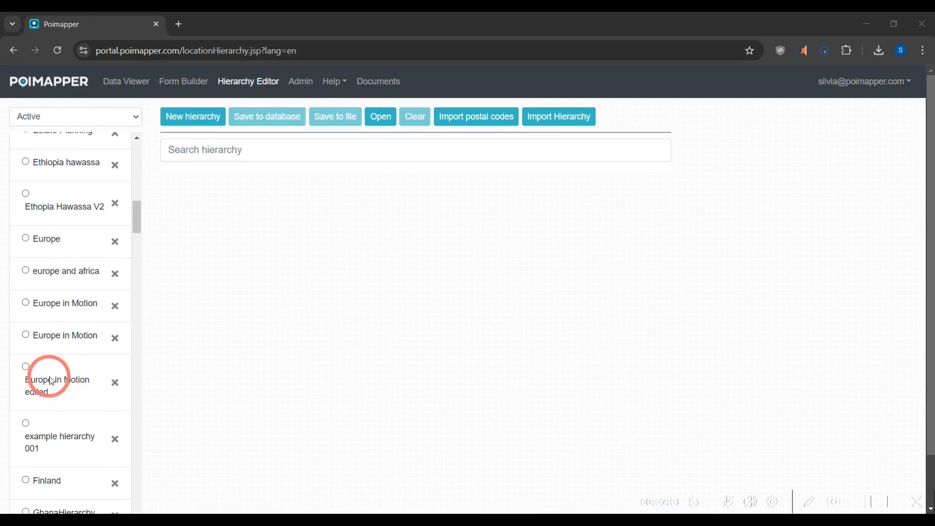
scroll(50, 347, "up", 2)
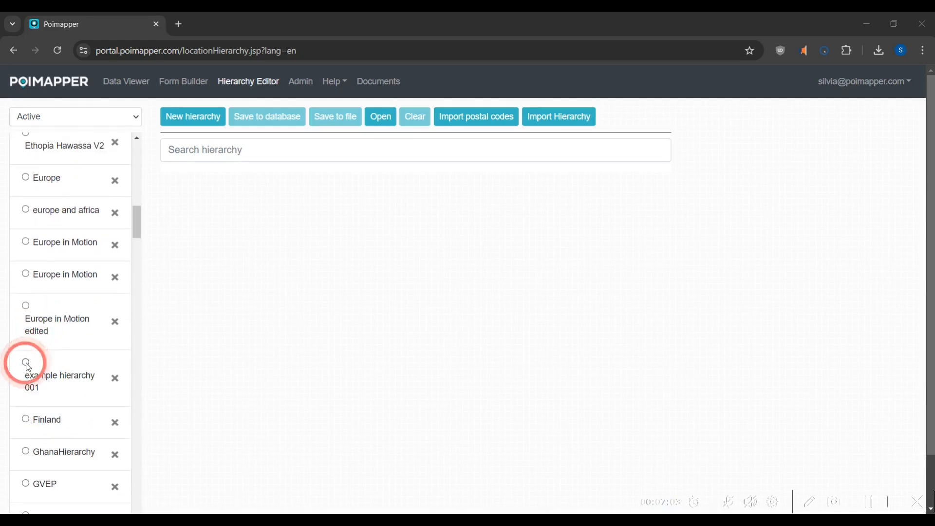
left_click(27, 365)
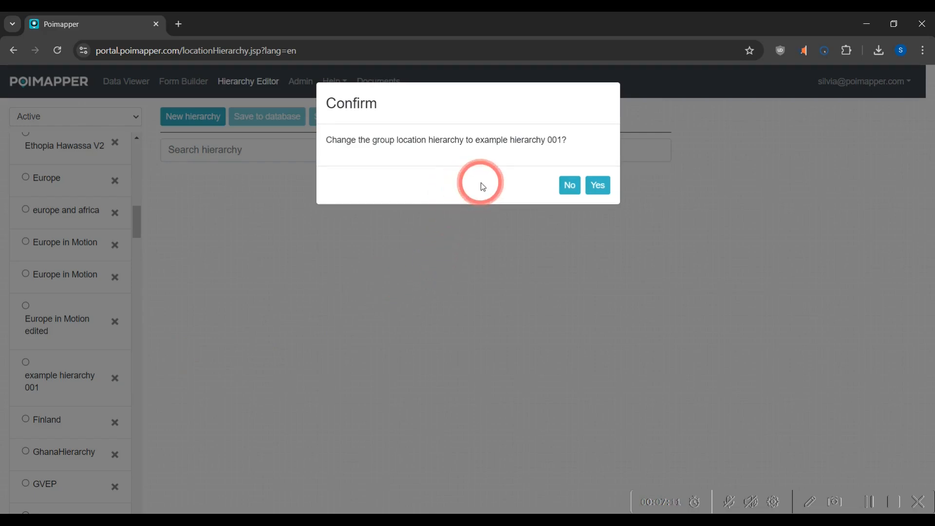
left_click(604, 187)
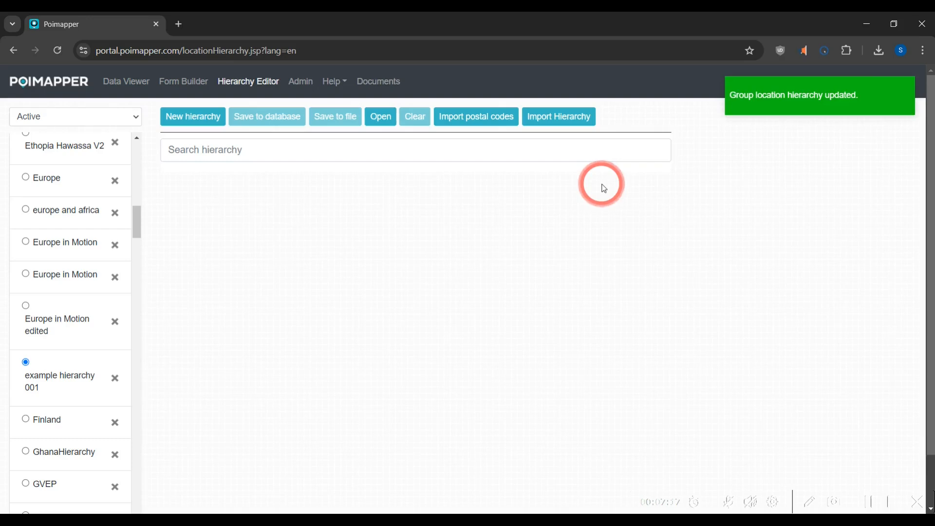
left_click(899, 505)
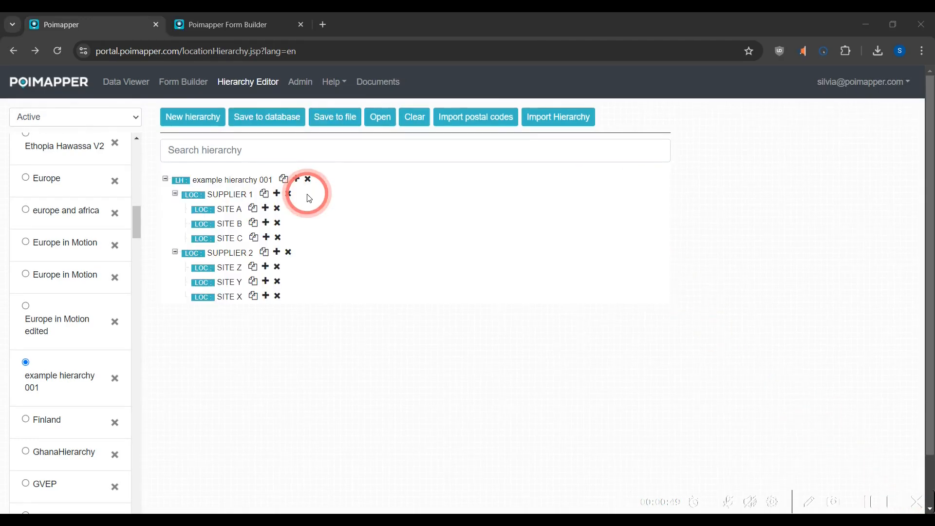
- Include the hierarchy in the Example campaign form with Location level 2 as the lowest mandatory level, and save the form
left_click(246, 20)
left_click(369, 185)
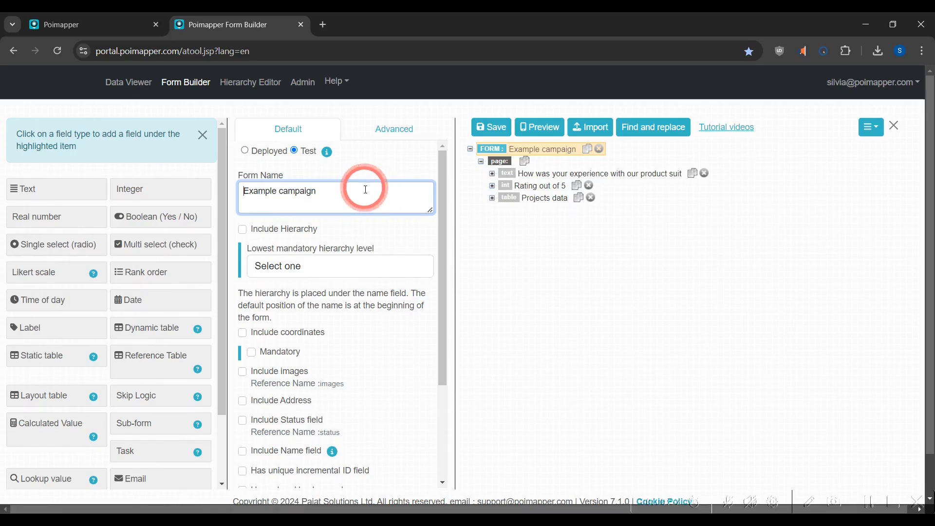
left_click(243, 230)
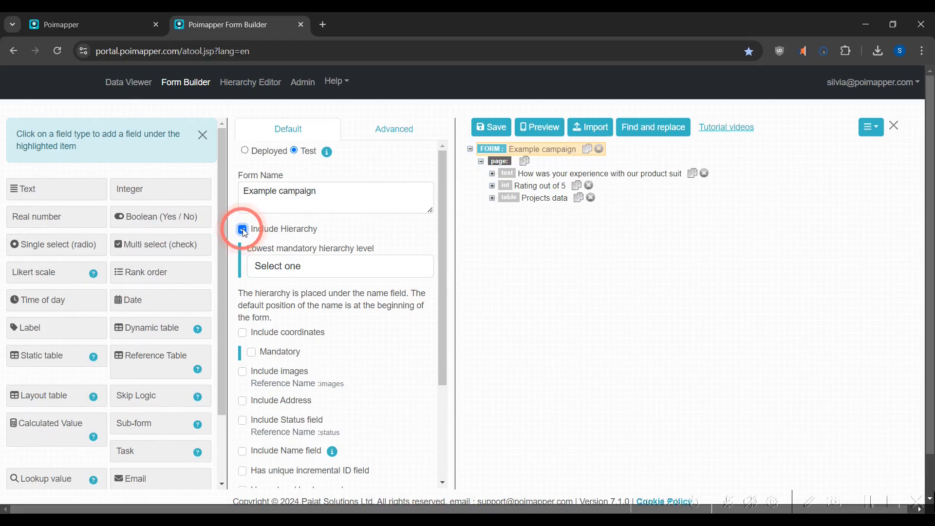
left_click(303, 267)
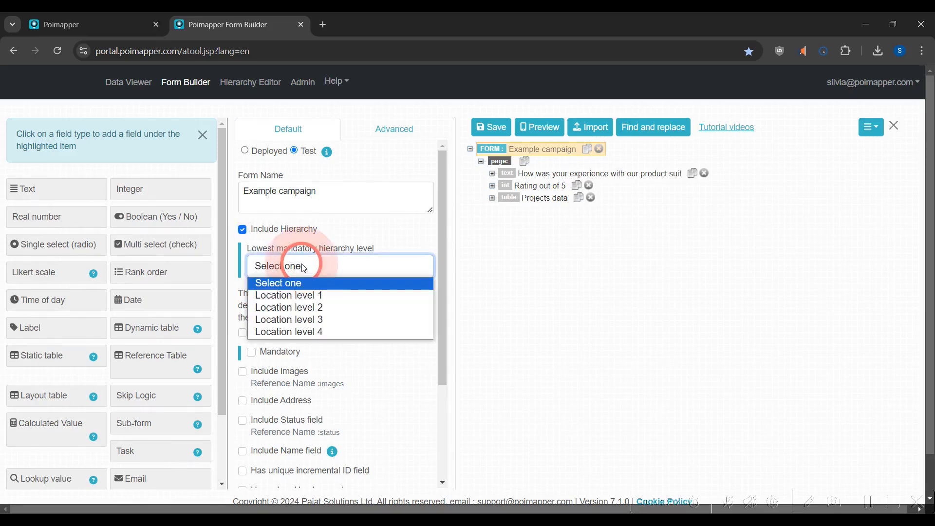
left_click(312, 333)
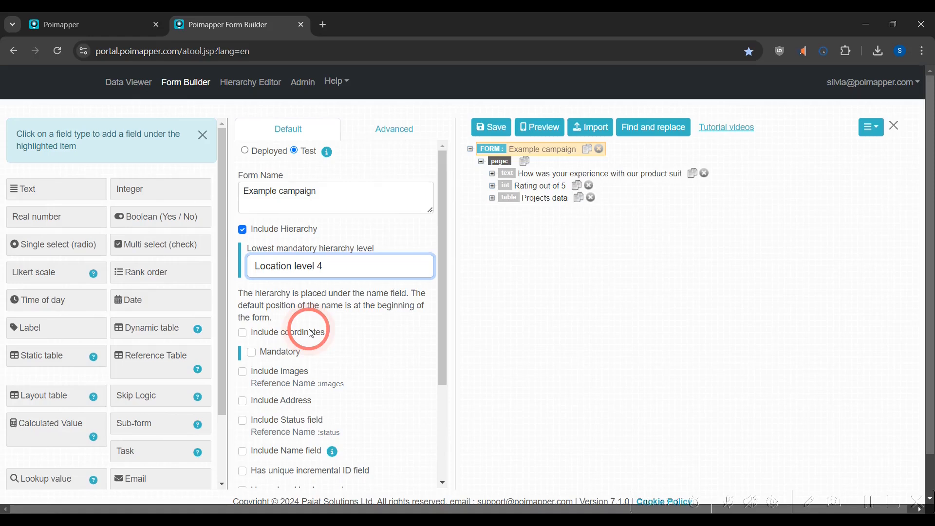
left_click(324, 269)
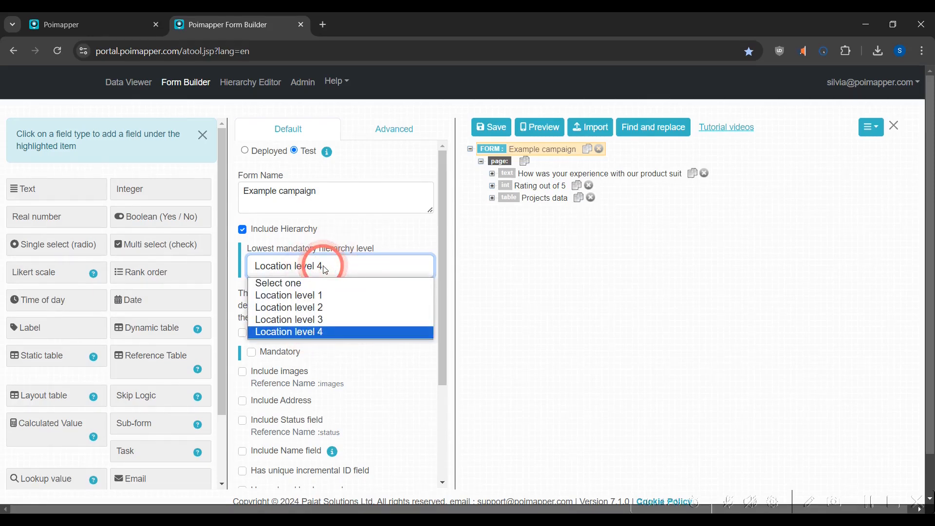
left_click(321, 308)
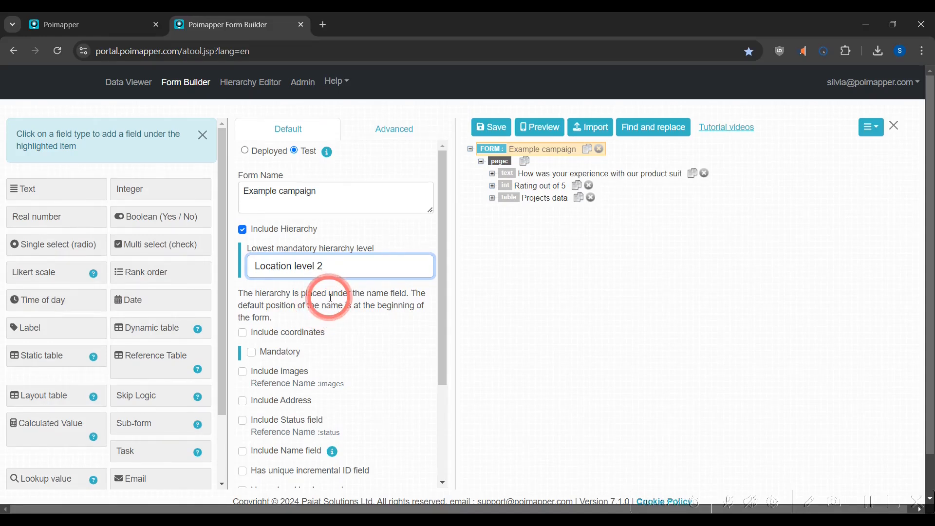
left_click(495, 130)
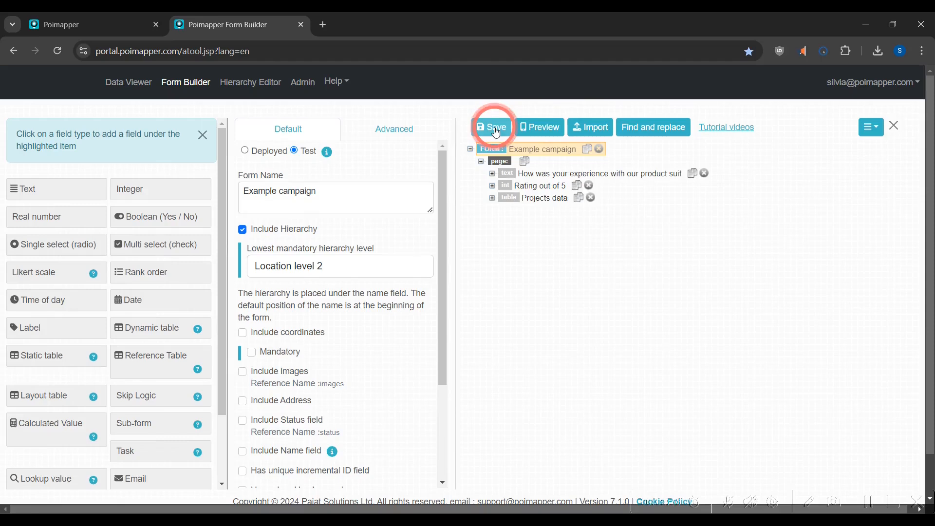
- Go to the Data Viewer and start a new Example campaign record
left_click(129, 83)
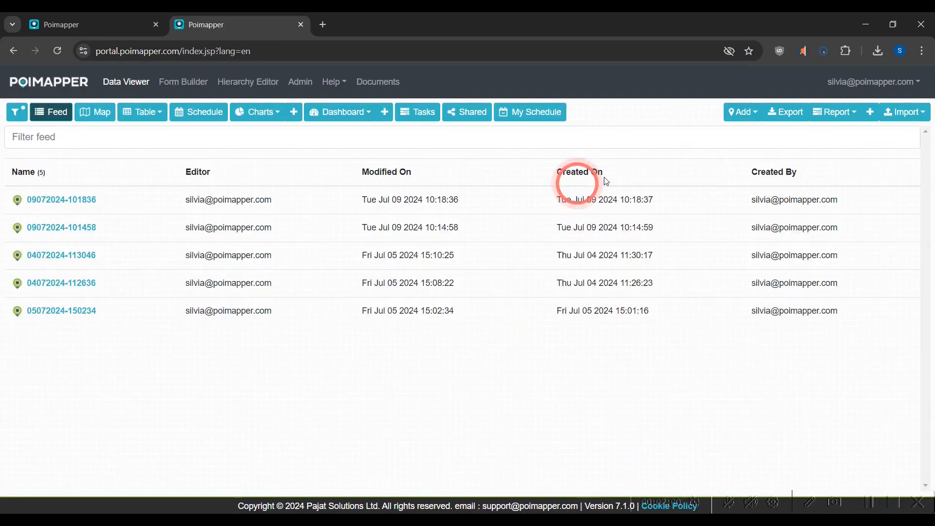
left_click(733, 111)
left_click(748, 135)
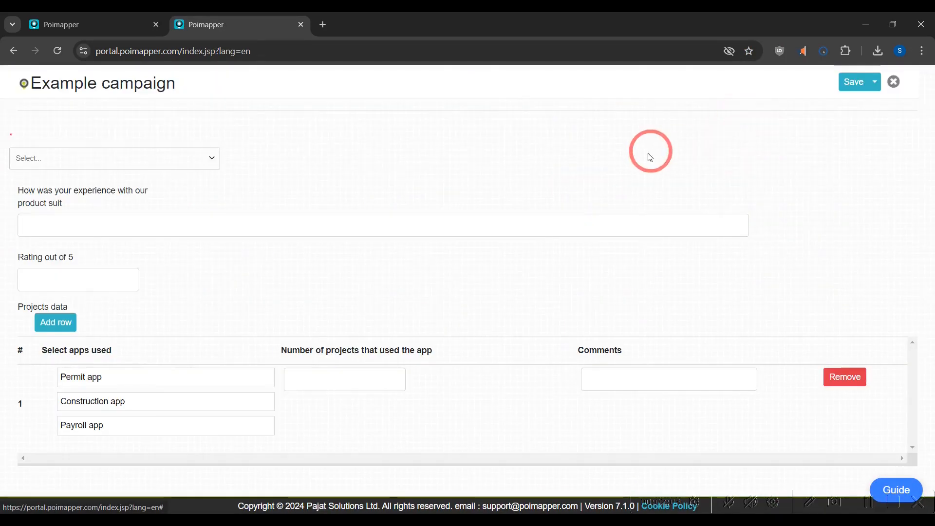
- Try the record's location fields with SUPPLIER 1 and its list of sites, and with SUPPLIER 2 and SITE X
left_click(195, 165)
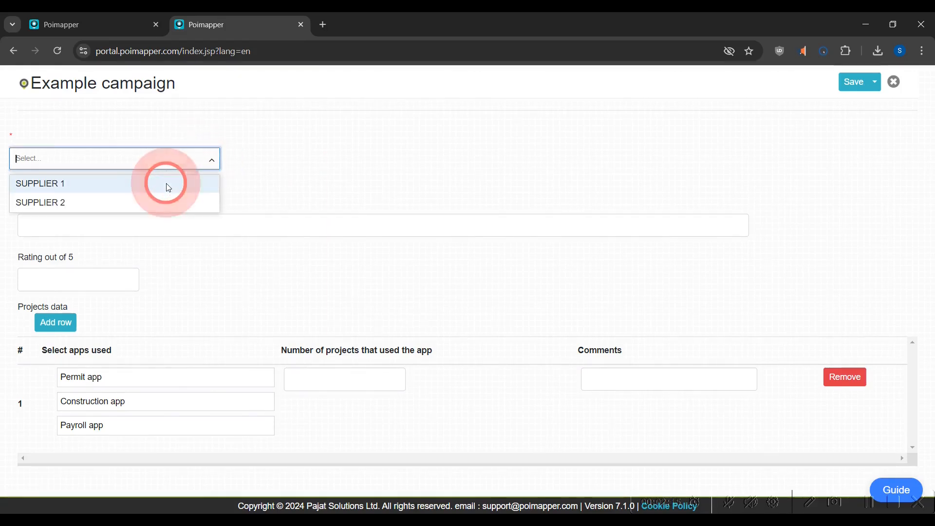
left_click(164, 184)
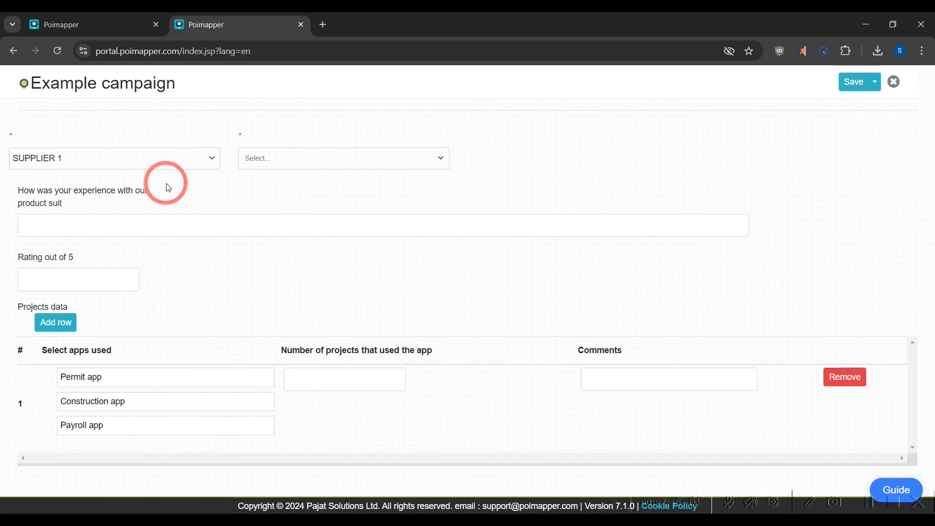
left_click(325, 162)
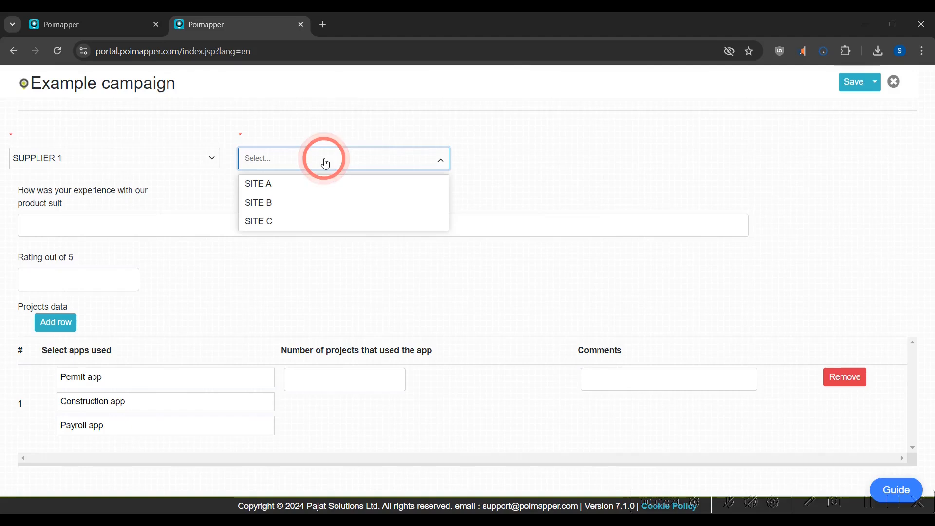
left_click(194, 165)
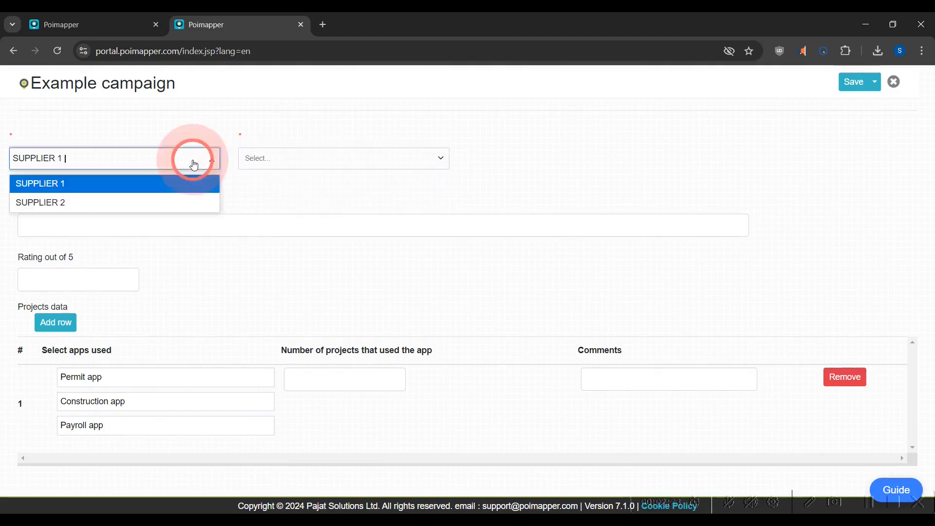
left_click(78, 201)
left_click(279, 158)
left_click(280, 181)
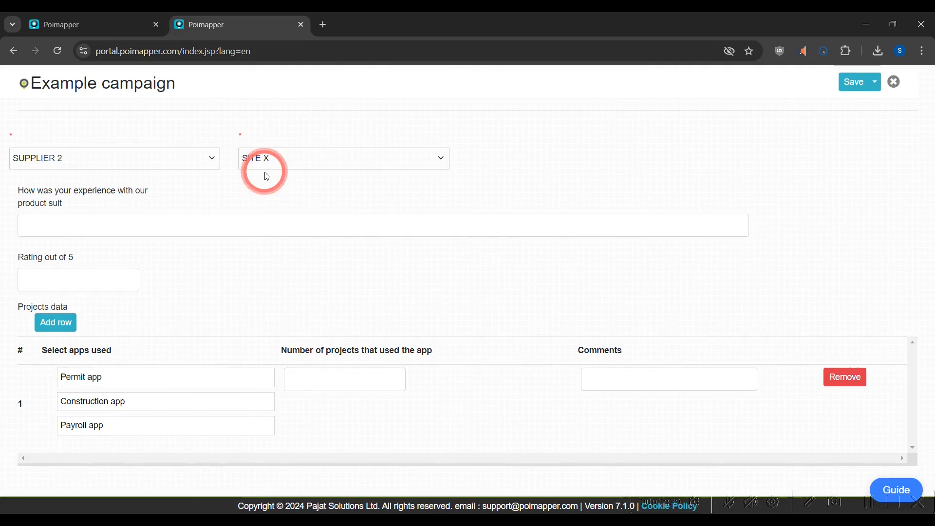
- Set the record's supplier to SUPPLIER 1 and add SITE D as a new location under it
left_click(197, 165)
left_click(180, 184)
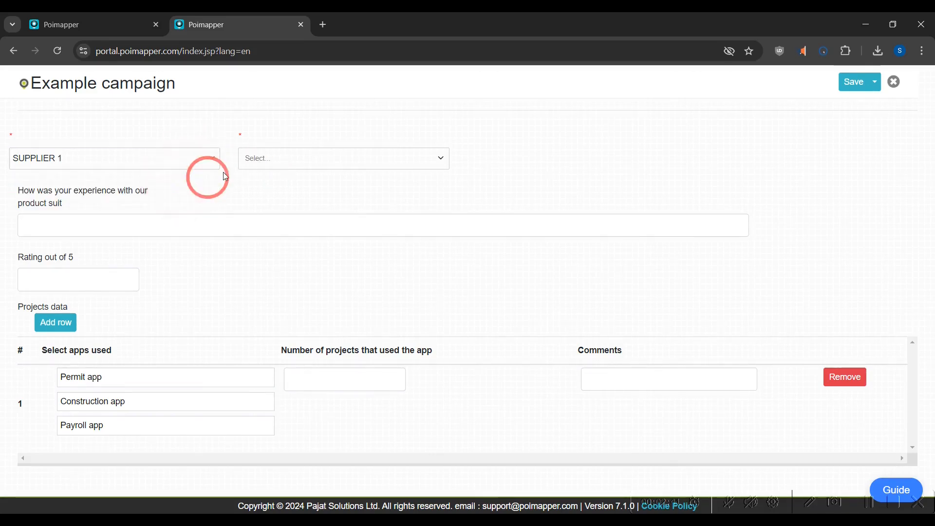
left_click(272, 161)
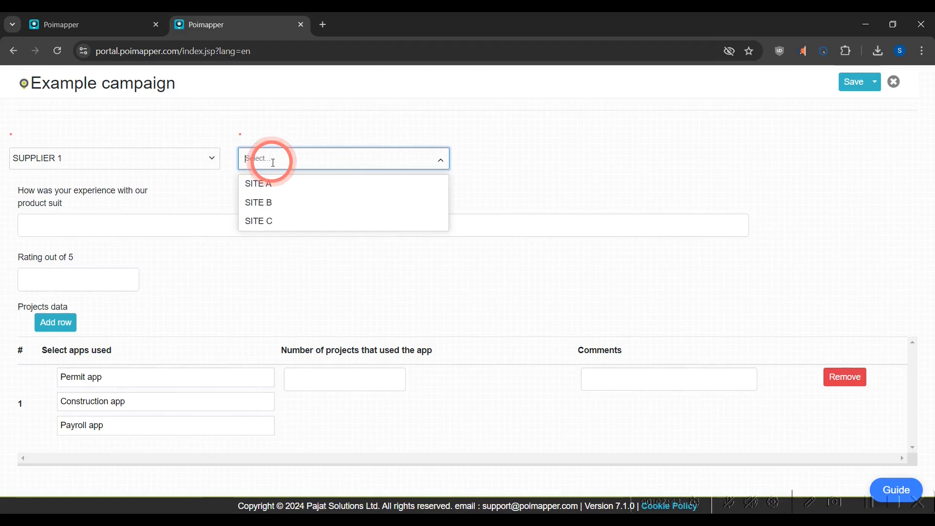
type("SITE D")
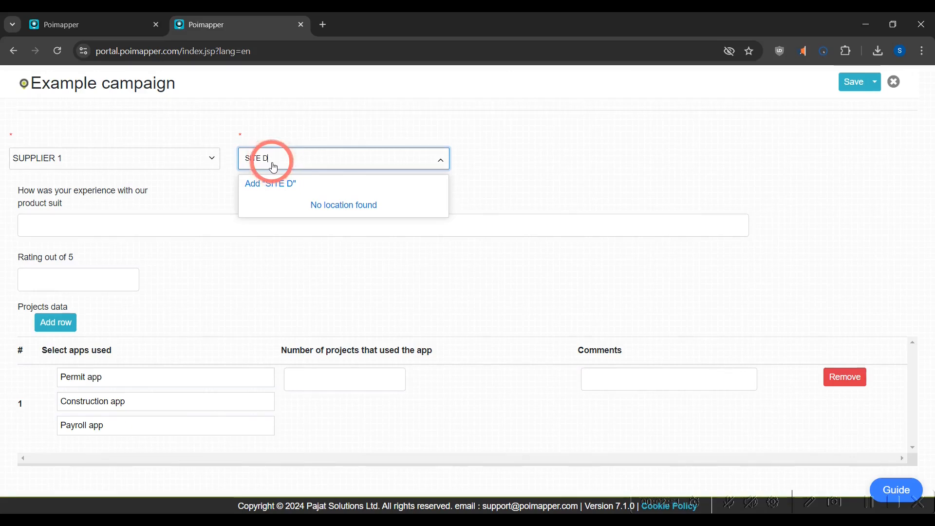
left_click(271, 182)
- Fill in experience Excellent, rating 5, Construction app, 500 projects and comment "Good user experience", and save the record
left_click(96, 227)
type("Excellent")
left_click(48, 271)
type("5")
left_click(328, 382)
type("500")
left_click(614, 380)
type("Good user experience")
left_click(850, 86)
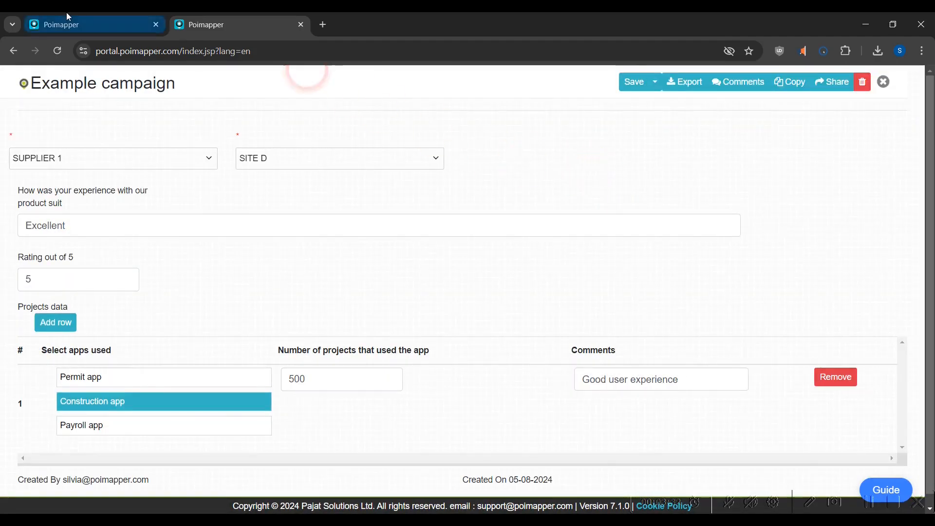
- Reload the hierarchy editor, reopen example hierarchy 001 and expand SUPPLIER 1 to check its sites
left_click(75, 24)
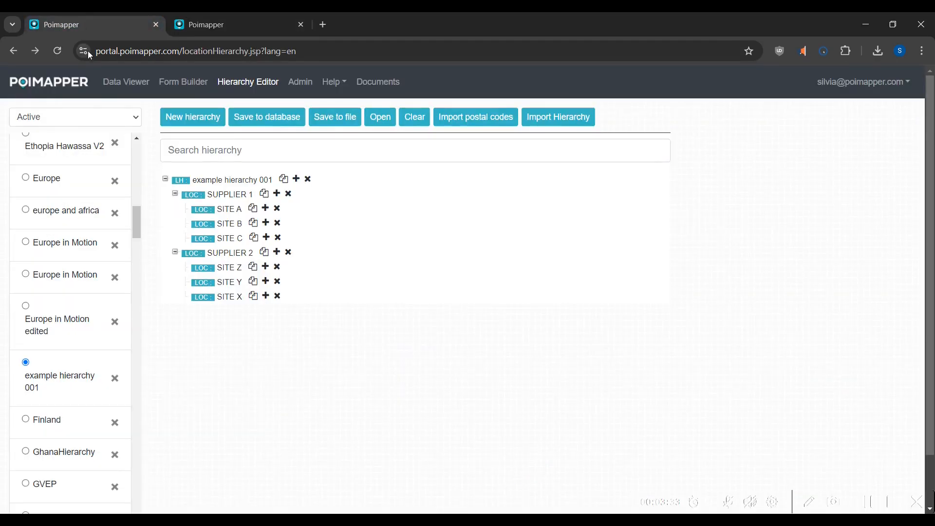
left_click(58, 50)
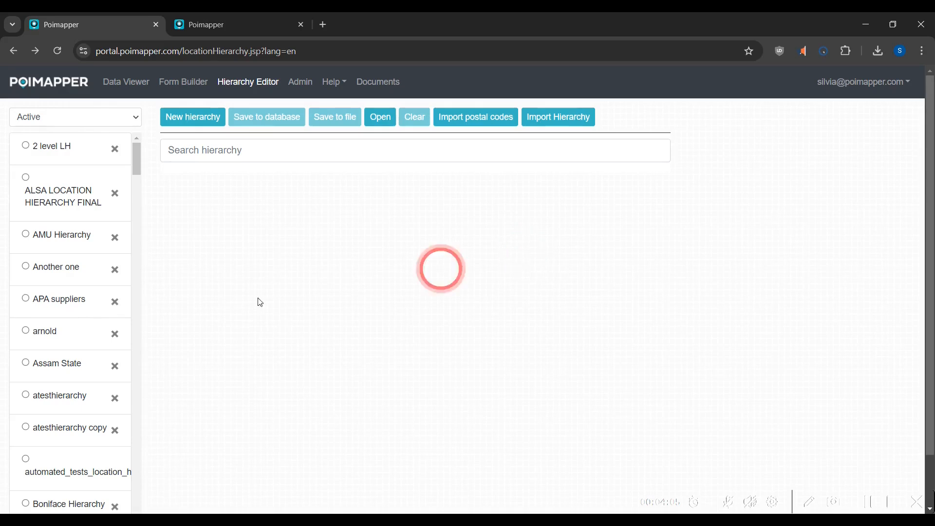
scroll(37, 371, "down", 5)
scroll(51, 384, "down", 9)
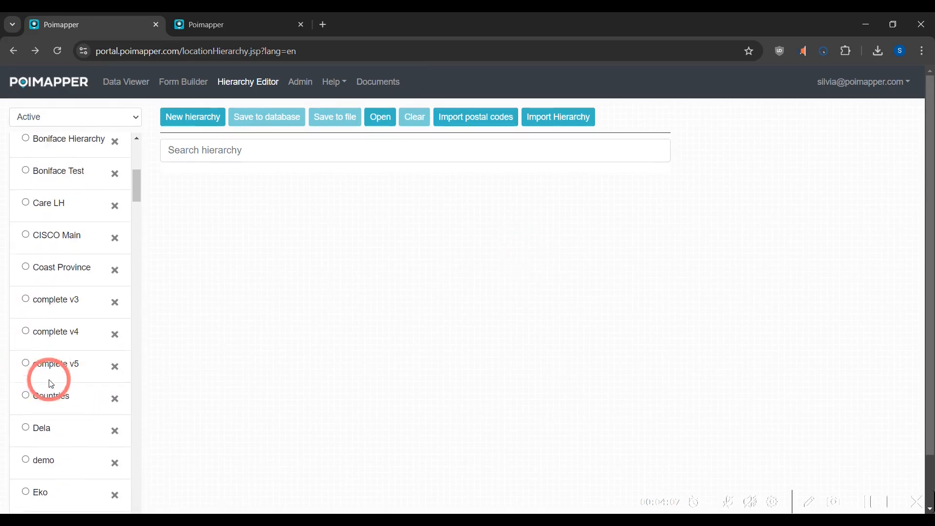
scroll(51, 384, "down", 6)
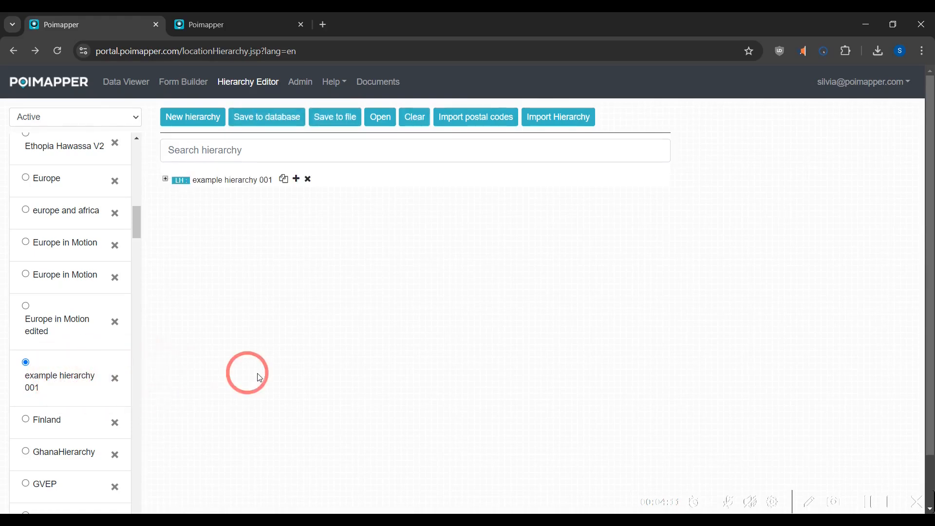
left_click(166, 181)
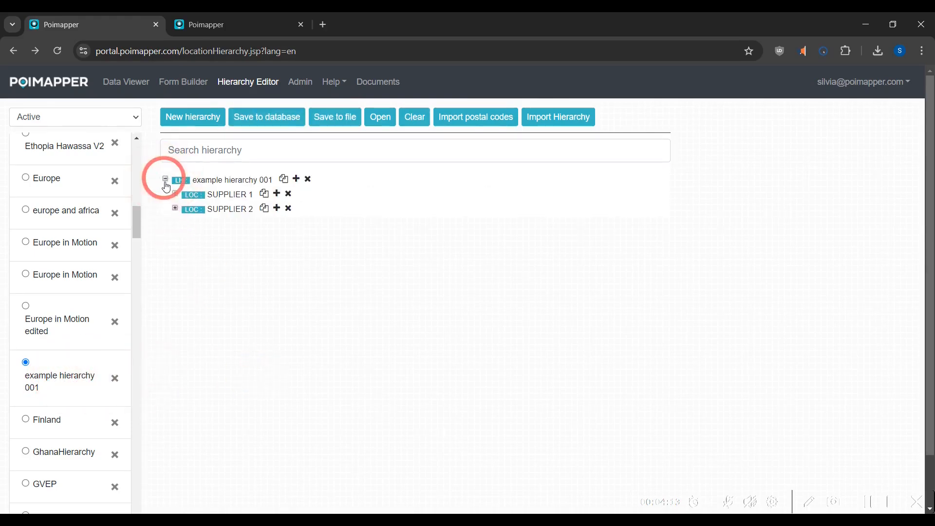
left_click(175, 194)
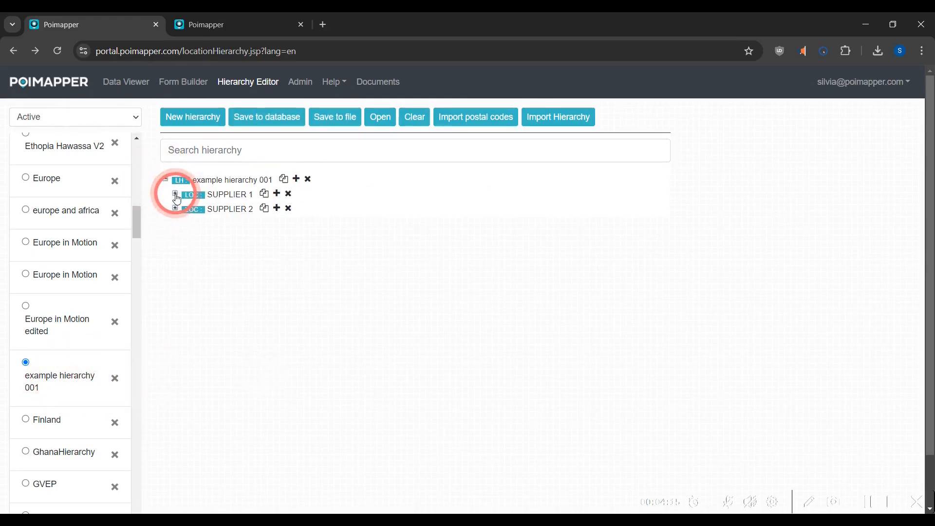
- Expand the supplier branches of example hierarchy 001 and remove SITE A under SUPPLIER 1
left_click(177, 269)
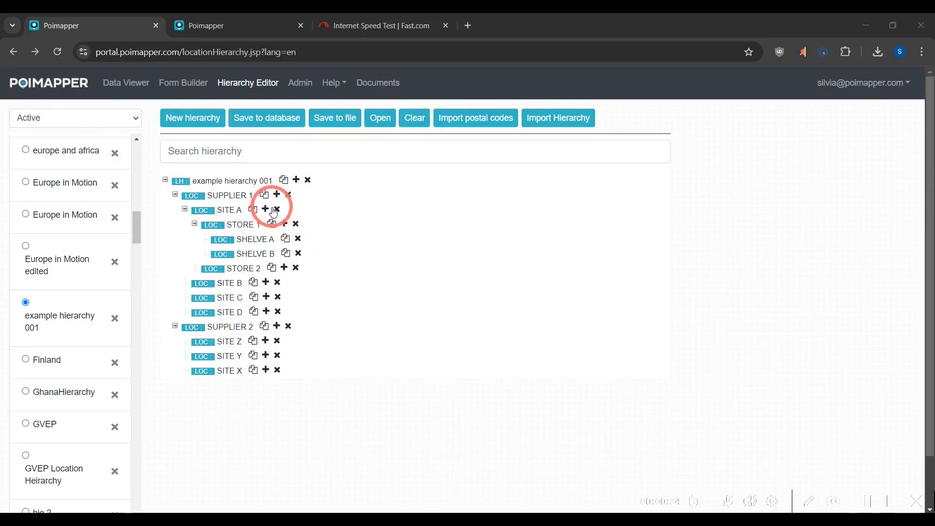
left_click(277, 209)
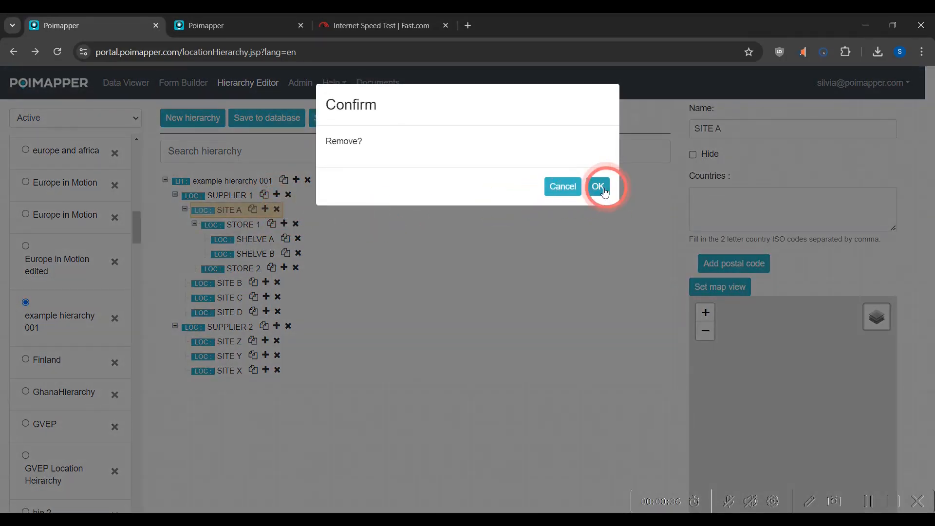
left_click(599, 186)
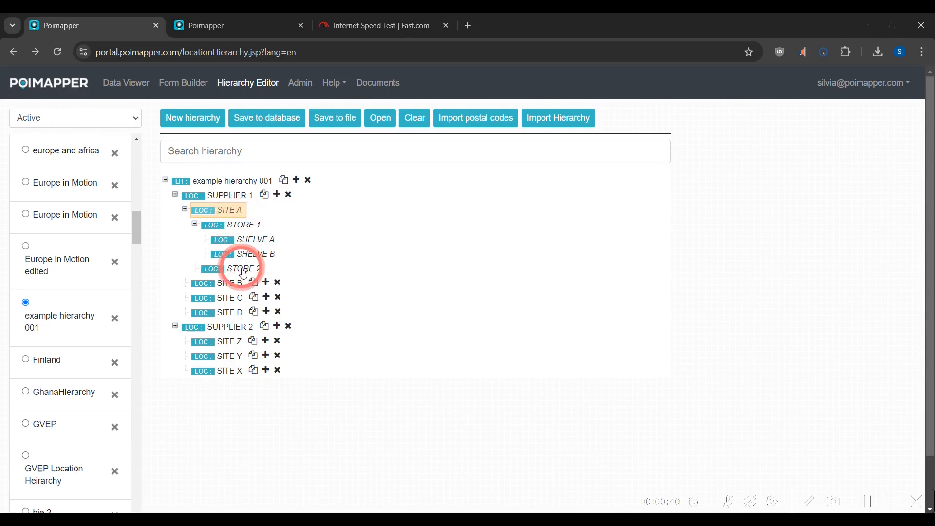
- Check the Hide setting of SITE A and its nested locations STORE 1, SHELVE A, SHELVE B and STORE 2
left_click(228, 214)
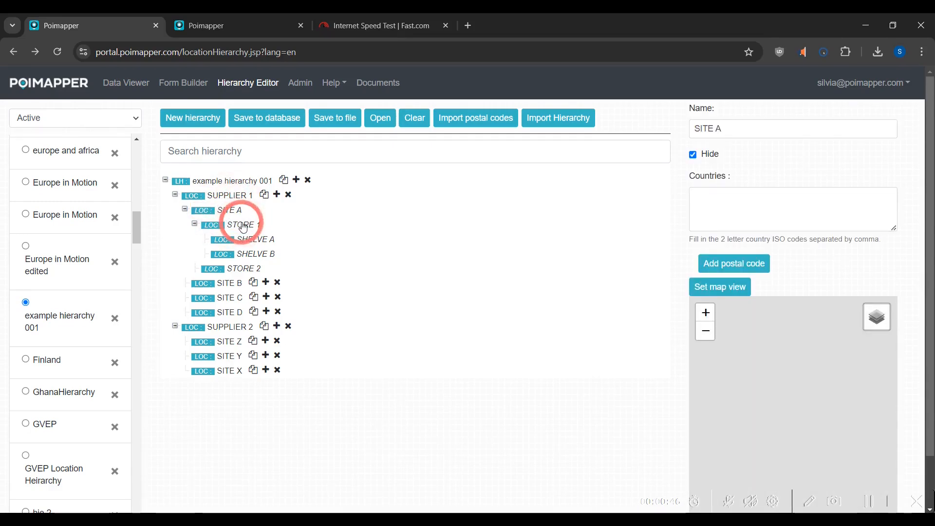
left_click(244, 227)
left_click(252, 241)
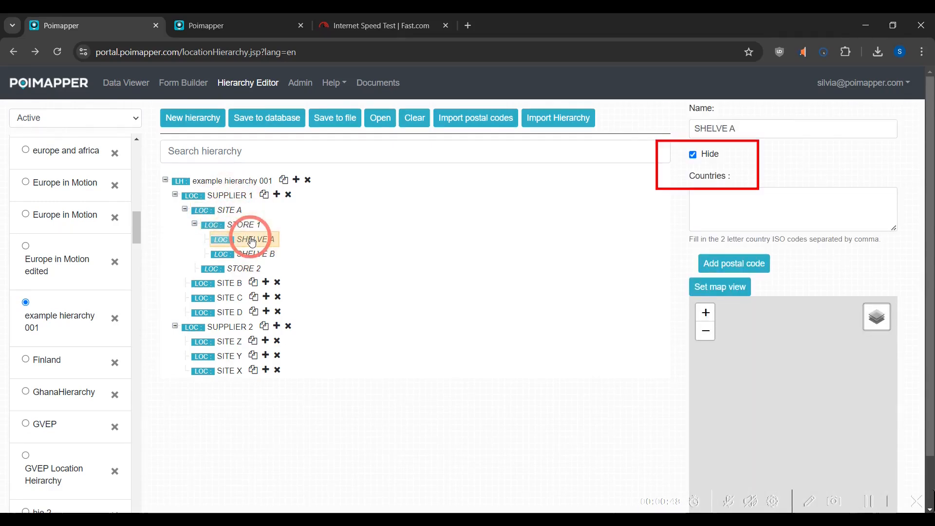
left_click(246, 254)
left_click(234, 270)
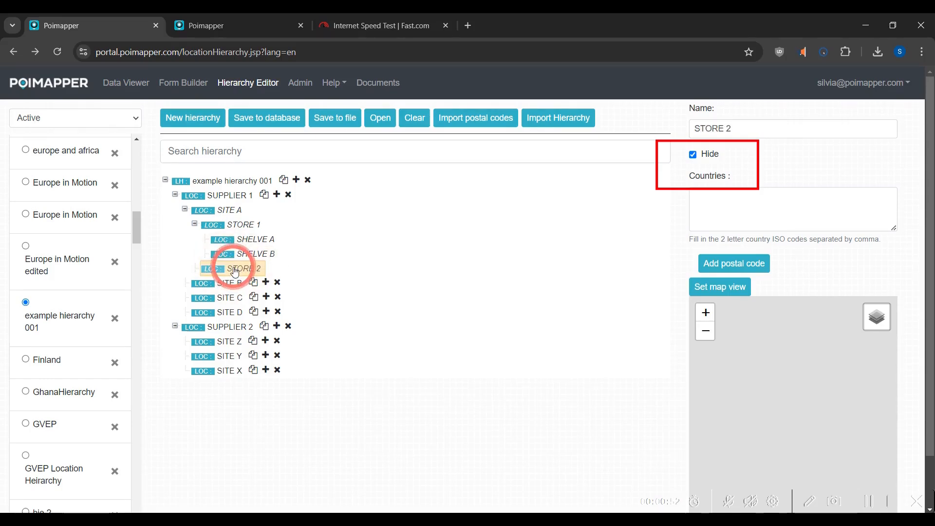
- Turn off Hide for SITE A and save the hierarchy to the database
left_click(229, 215)
left_click(694, 156)
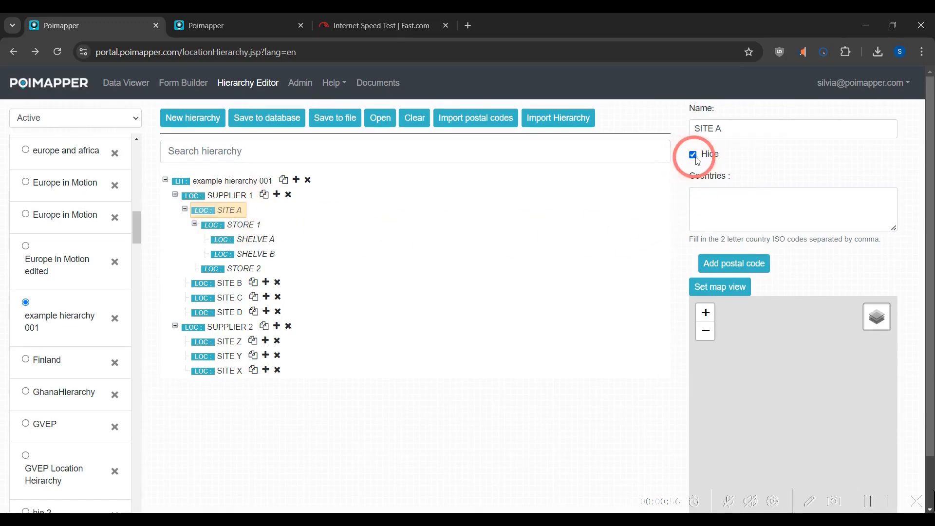
left_click(693, 155)
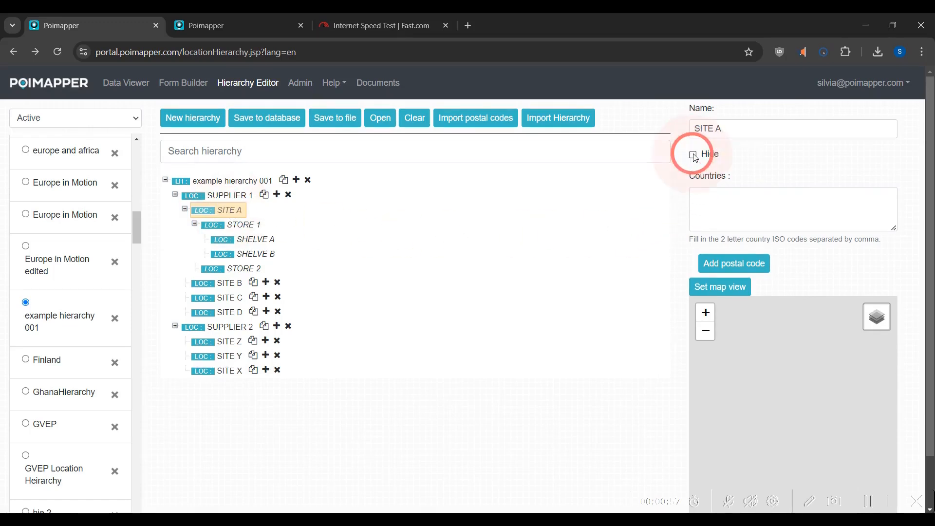
left_click(267, 119)
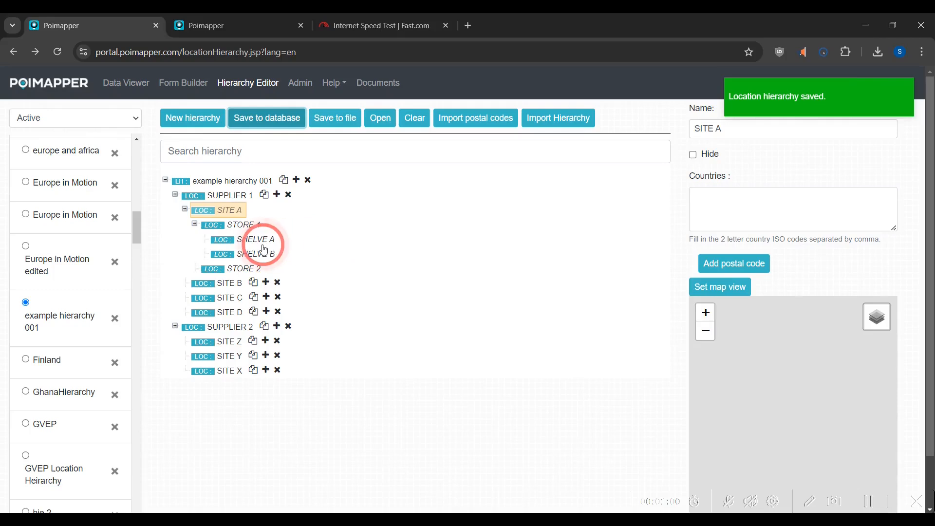
- Add a new location named SUPPLIER 3 directly under example hierarchy 001
left_click(296, 180)
left_click(707, 125)
type("SU")
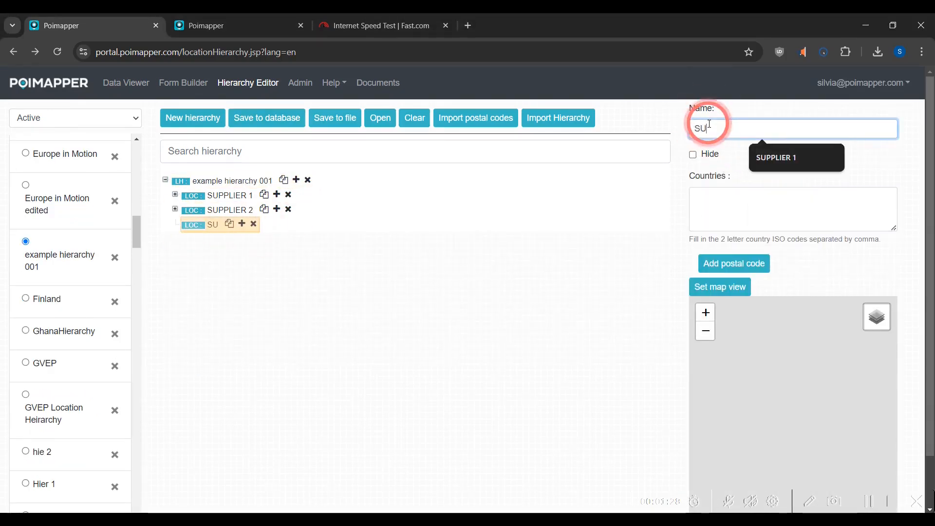
type("PPLIER 3")
- Add two locations named SITE 1 and SITE 2 under SUPPLIER 3
left_click(277, 223)
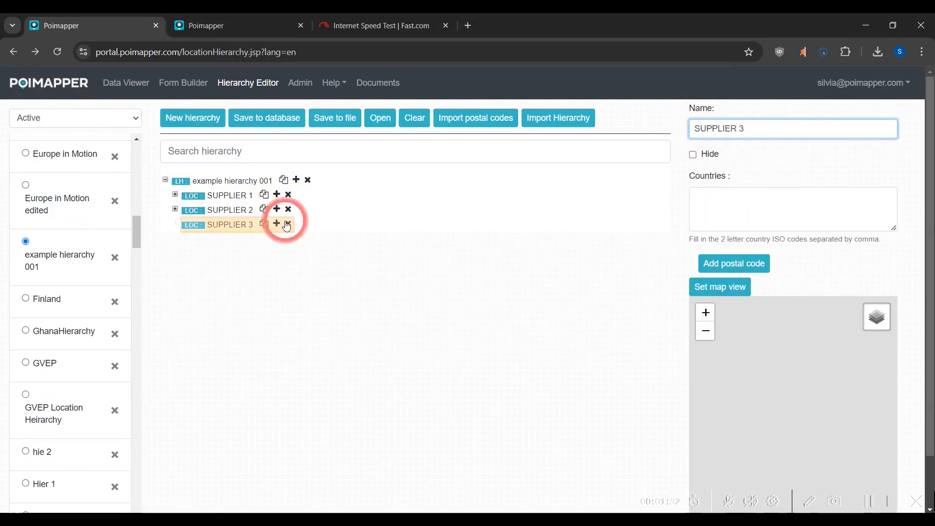
left_click(710, 121)
type("SITE 1")
left_click(276, 224)
left_click(706, 127)
type("SITE 2")
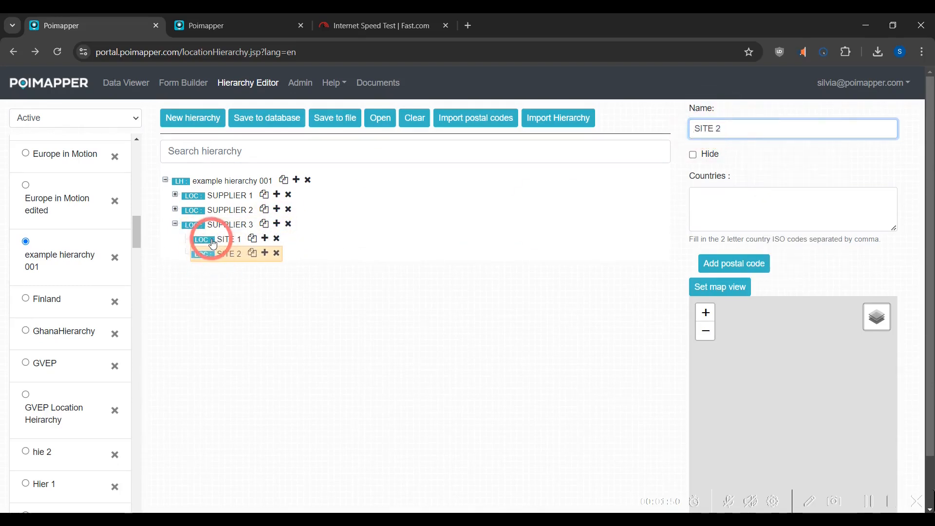
- Delete SUPPLIER 3 with its sites from the hierarchy and save the hierarchy to the database
left_click(288, 224)
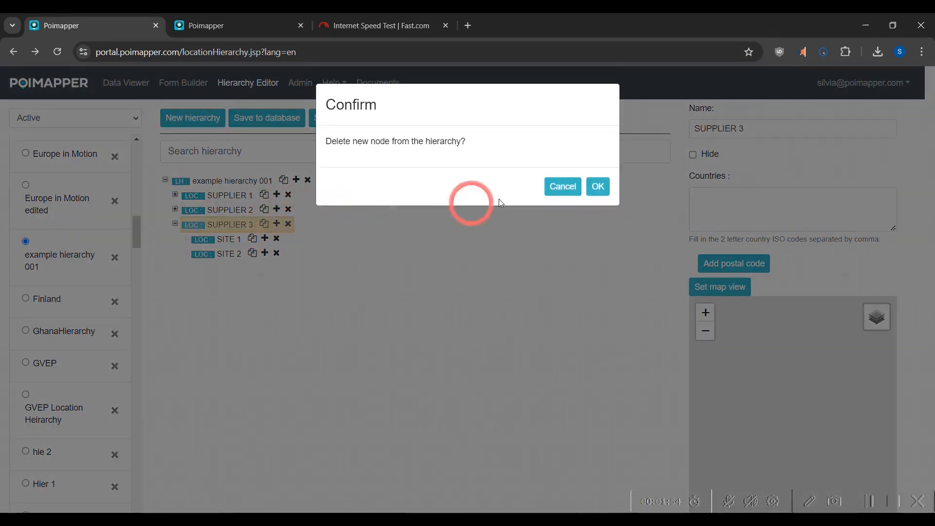
left_click(595, 190)
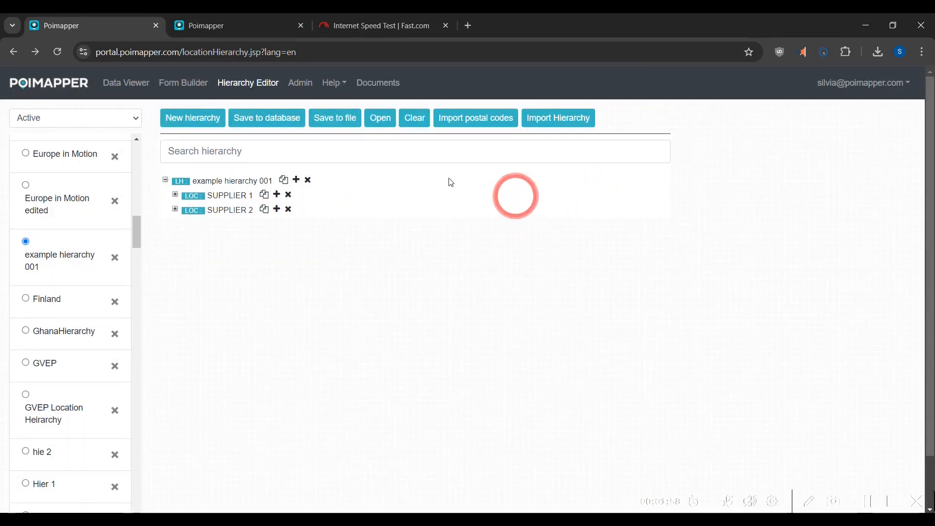
left_click(260, 118)
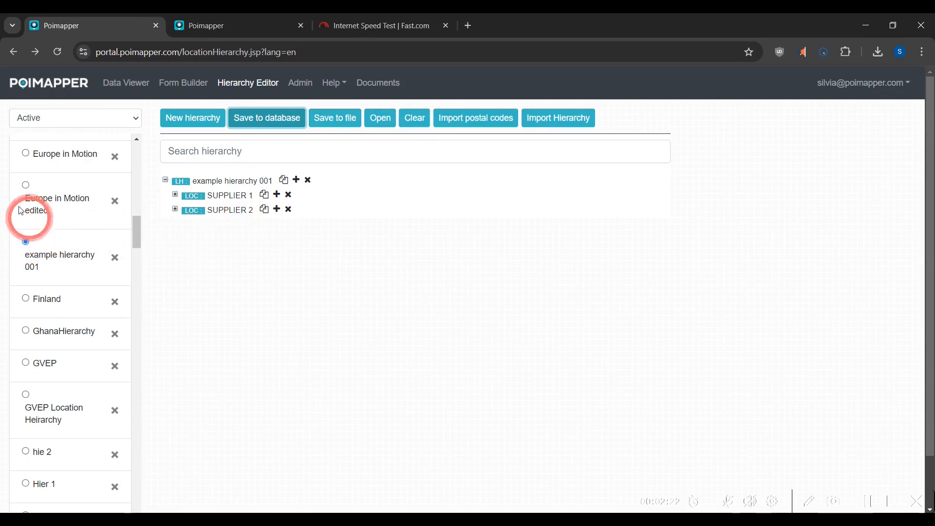
- Make Europe in Motion edited the group location hierarchy and archive example hierarchy 001
left_click(26, 185)
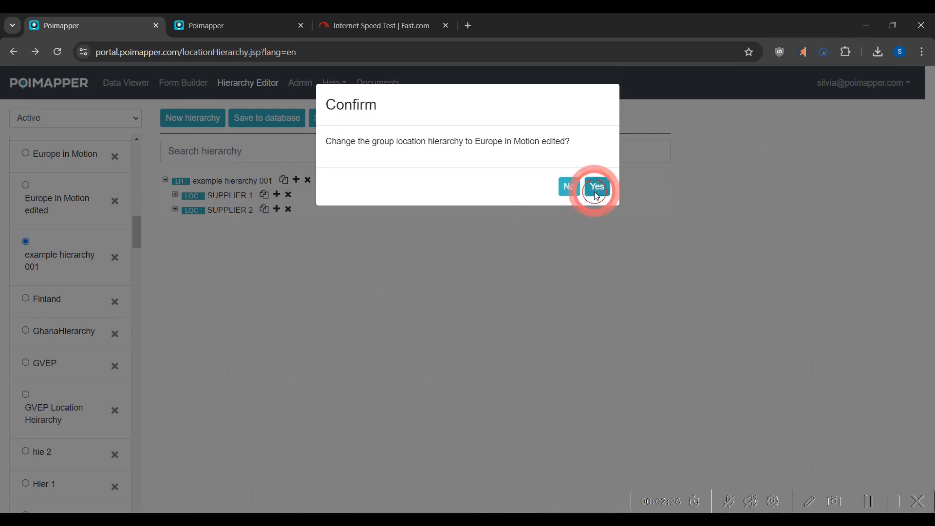
left_click(596, 186)
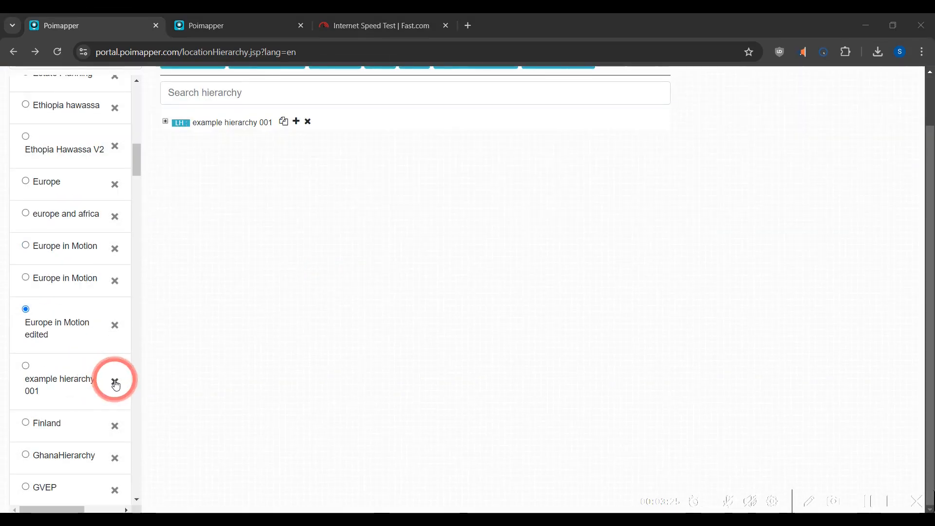
left_click(115, 382)
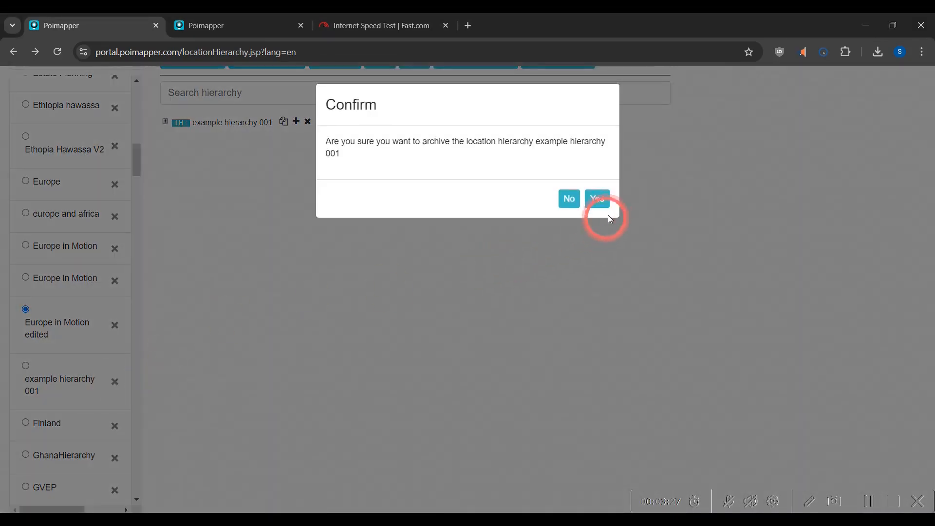
left_click(596, 199)
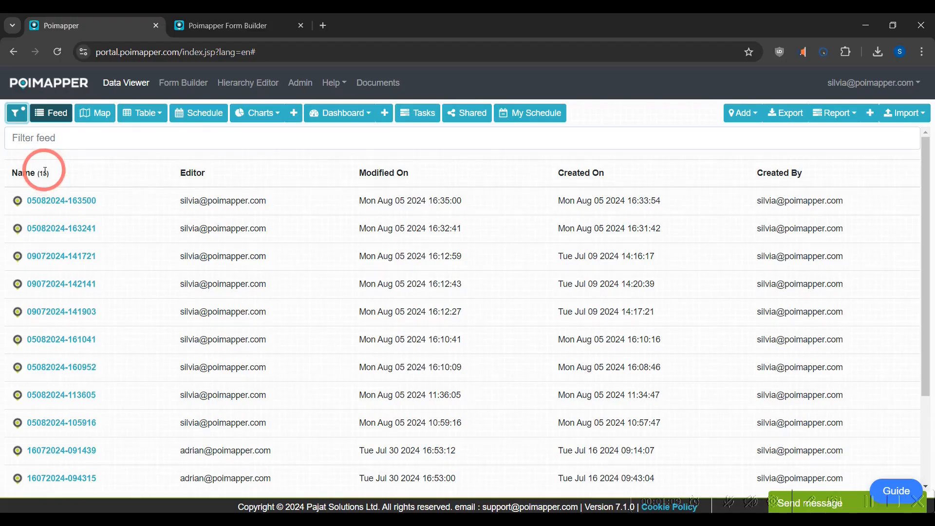
- Filter the Example campaign feed in the data viewer by the location SUPPLIER 1 and look through the matching records
left_click(16, 116)
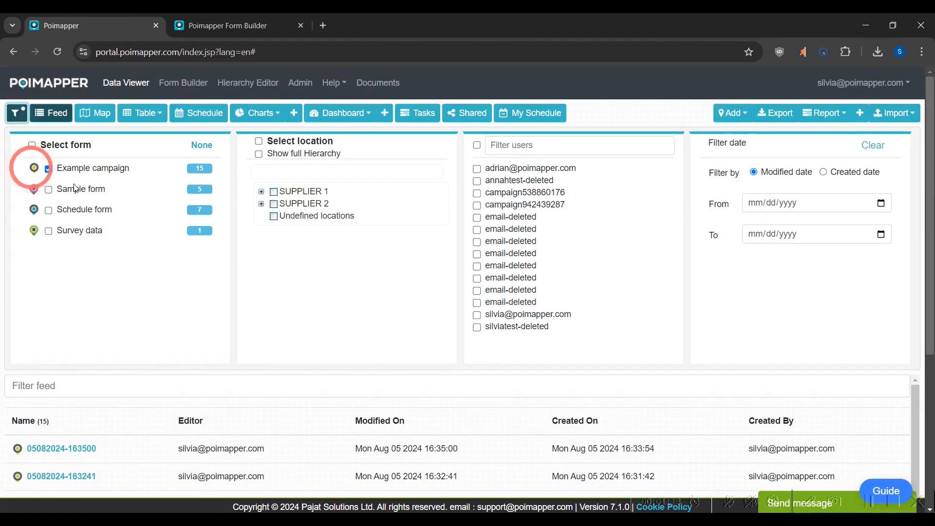
left_click(274, 192)
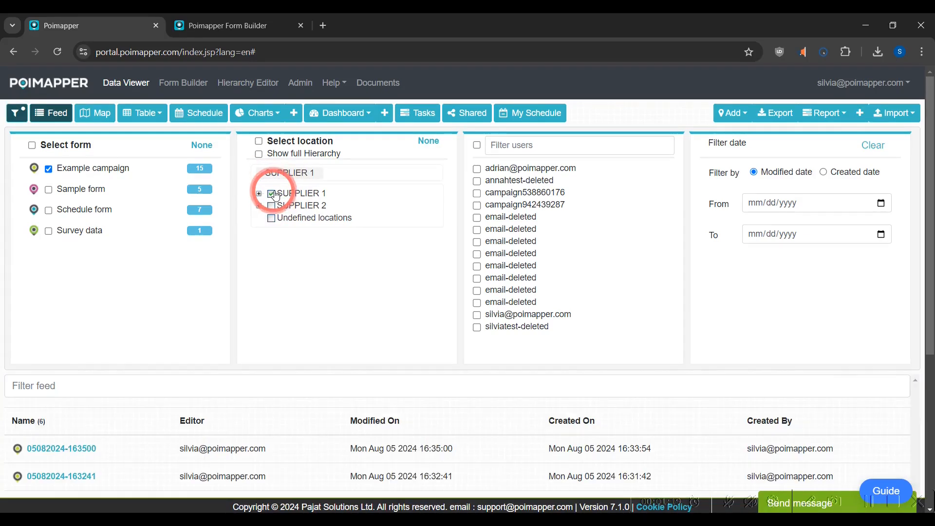
scroll(293, 443, "down", 3)
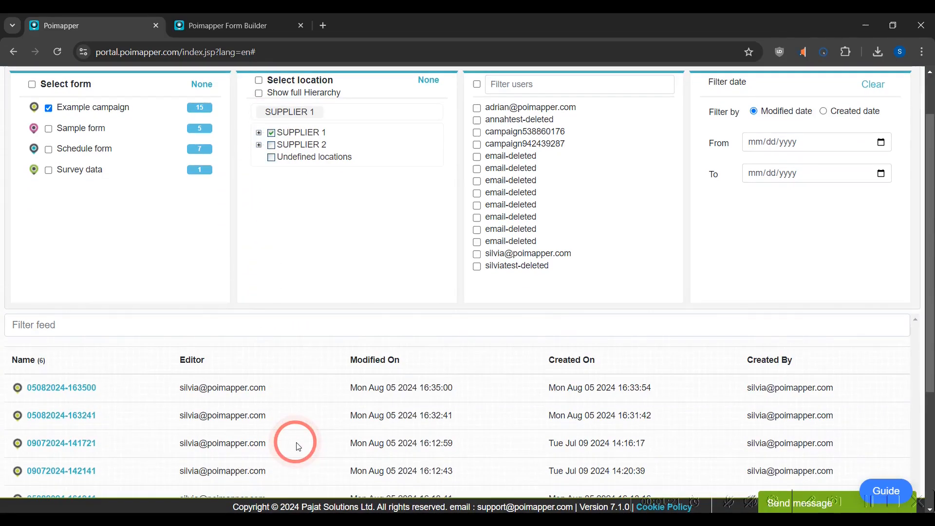
scroll(299, 446, "up", 5)
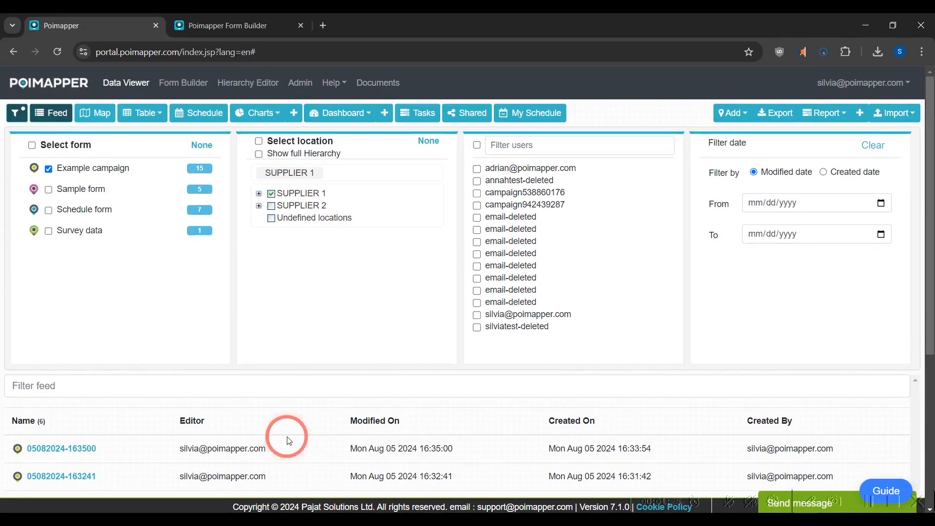
- Show the Example campaign records on the map and compare the locations filtered by SUPPLIER 1 and SUPPLIER 2
left_click(97, 116)
left_click_drag(377, 418, 189, 388)
left_click_drag(427, 444, 300, 422)
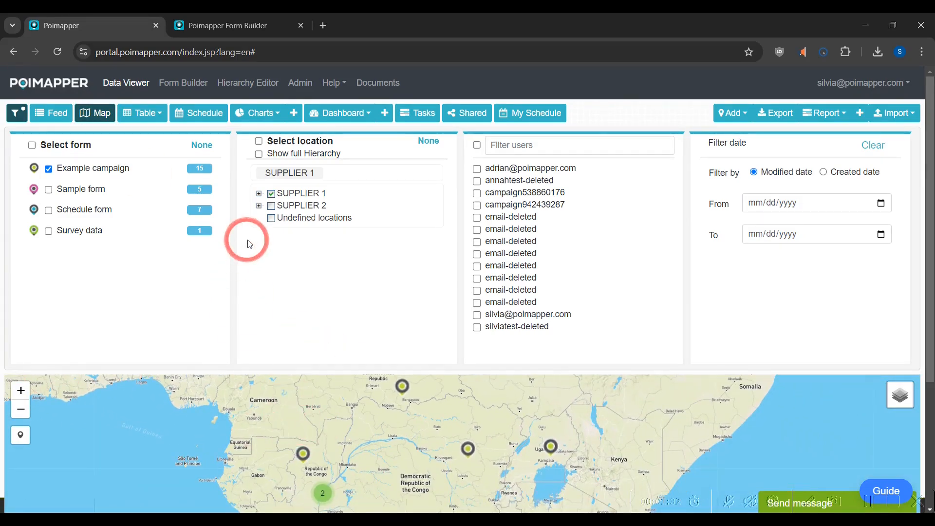
left_click(272, 195)
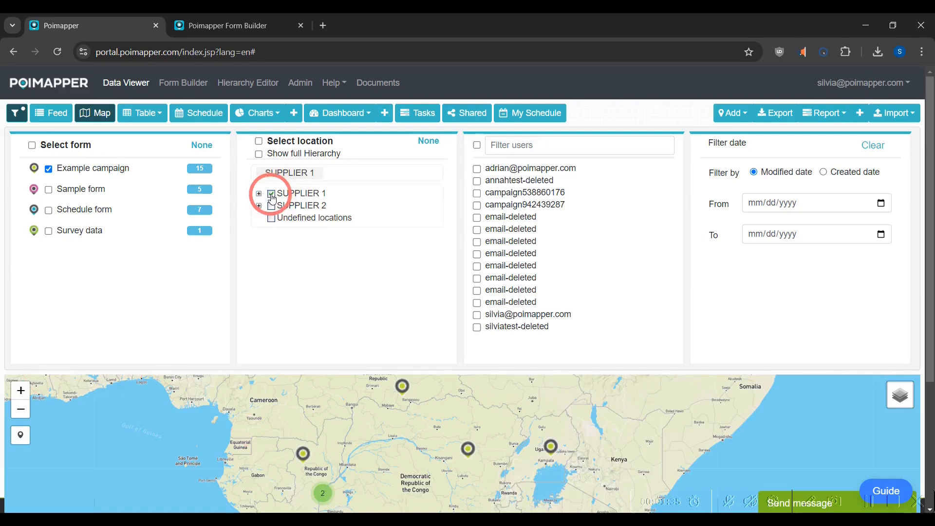
left_click(273, 205)
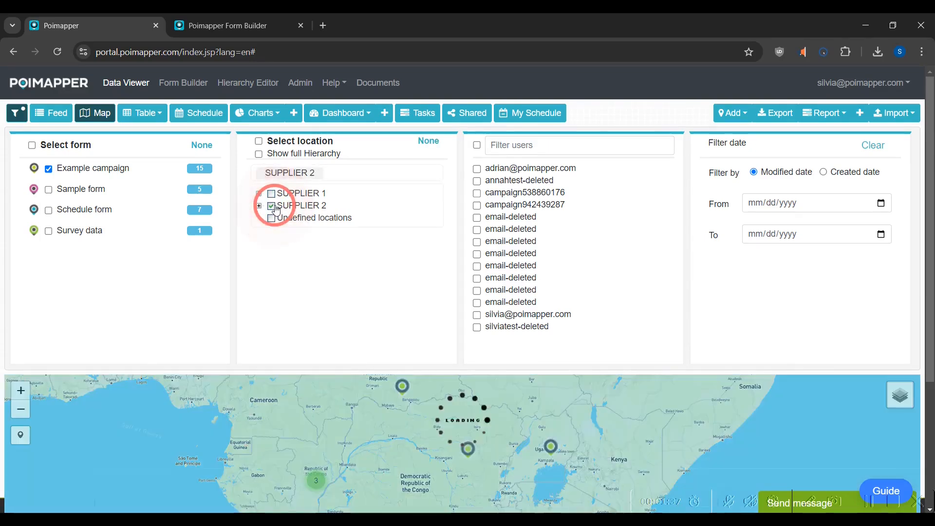
left_click(272, 195)
left_click(271, 205)
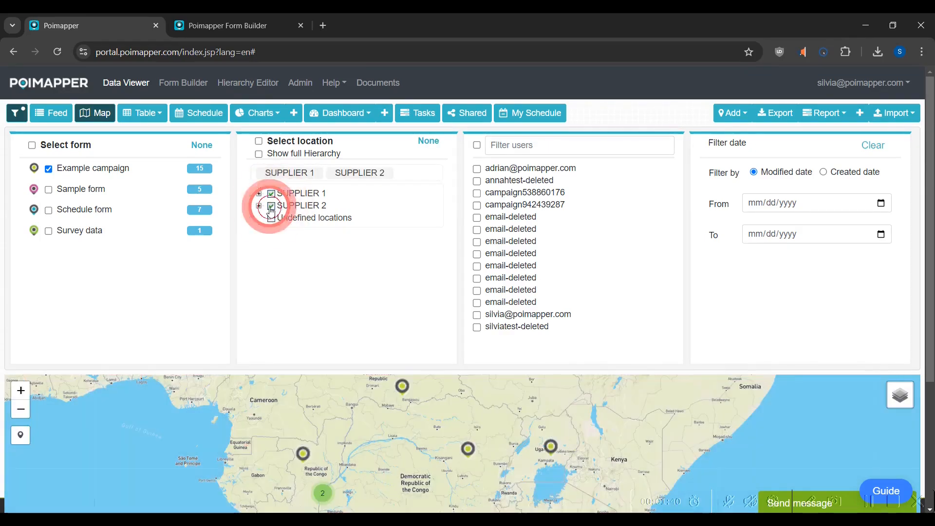
- Review the Example campaign records in table view while changing the supplier location filter, ending with SUPPLIER 1
left_click(142, 113)
scroll(301, 428, "down", 3)
scroll(299, 432, "up", 3)
scroll(274, 278, "down", 1)
left_click(271, 132)
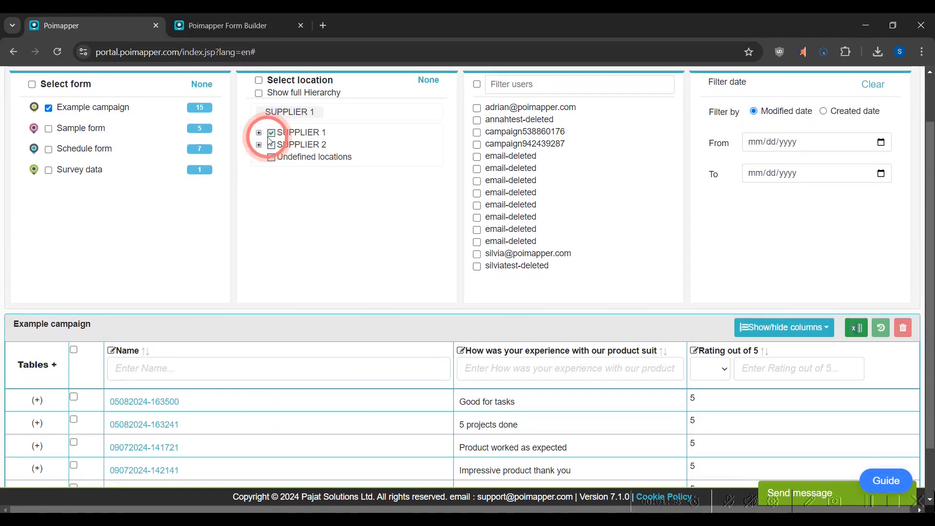
scroll(326, 426, "down", 3)
scroll(326, 427, "up", 4)
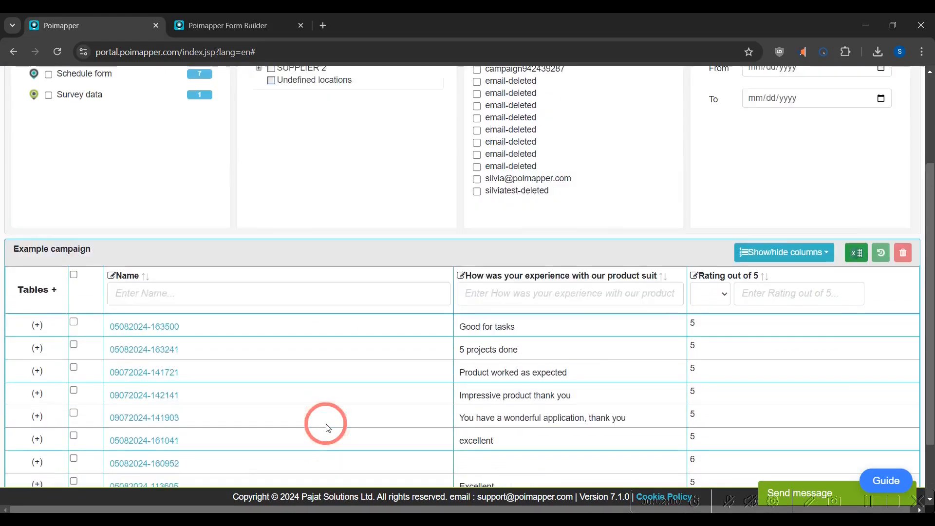
left_click(271, 193)
scroll(340, 361, "down", 3)
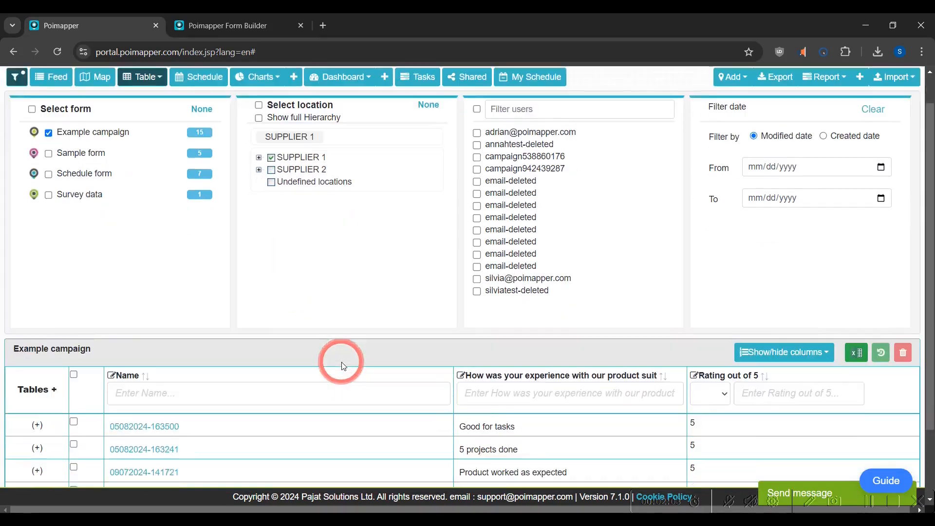
scroll(340, 361, "up", 3)
- Return to the feed and export the Example campaign data to Excel, keeping the current hierarchy, date and user filters applied
left_click(52, 112)
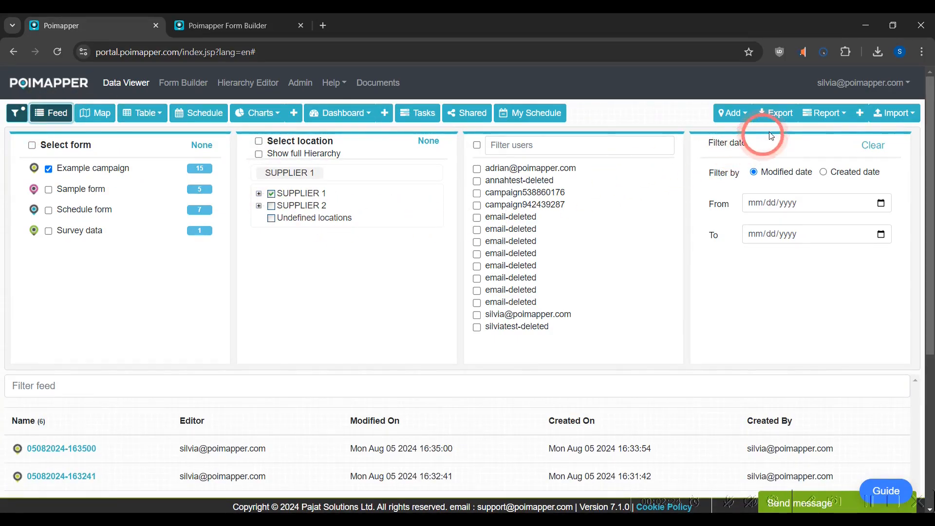
left_click(777, 113)
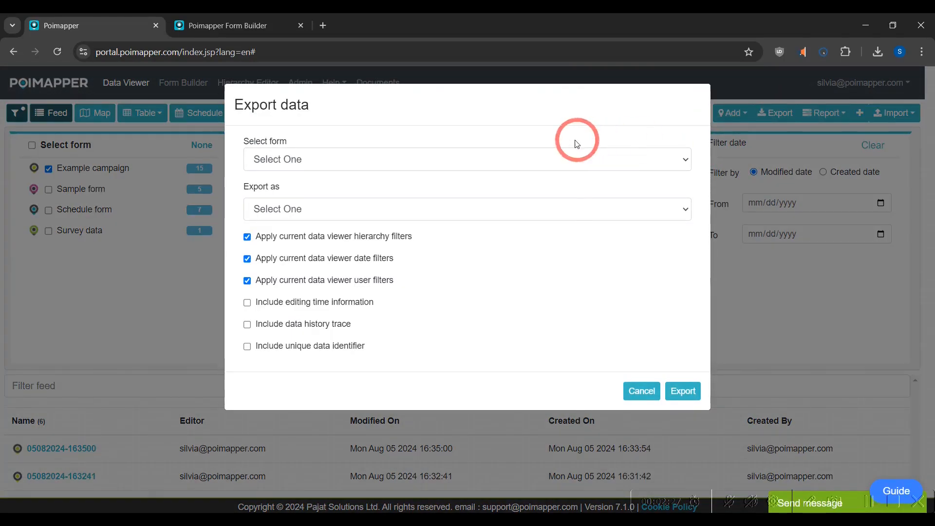
left_click(565, 159)
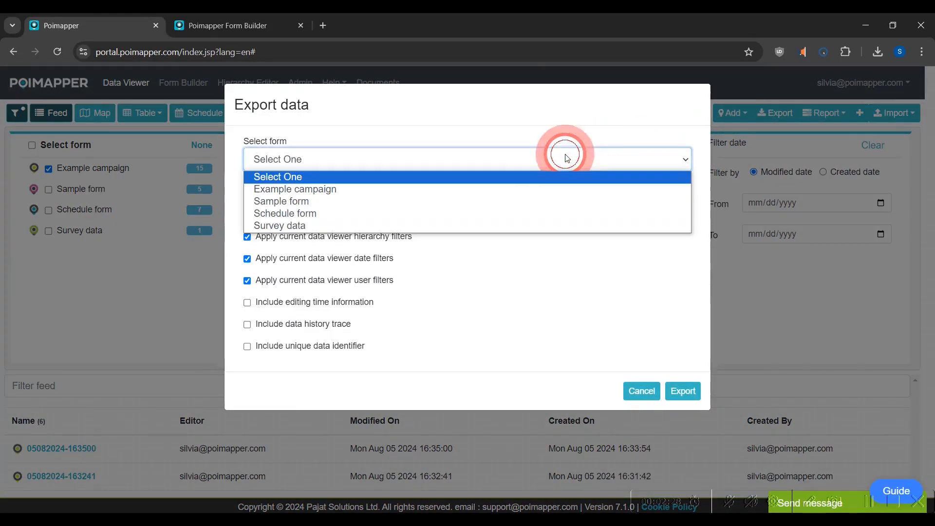
left_click(485, 199)
left_click(412, 209)
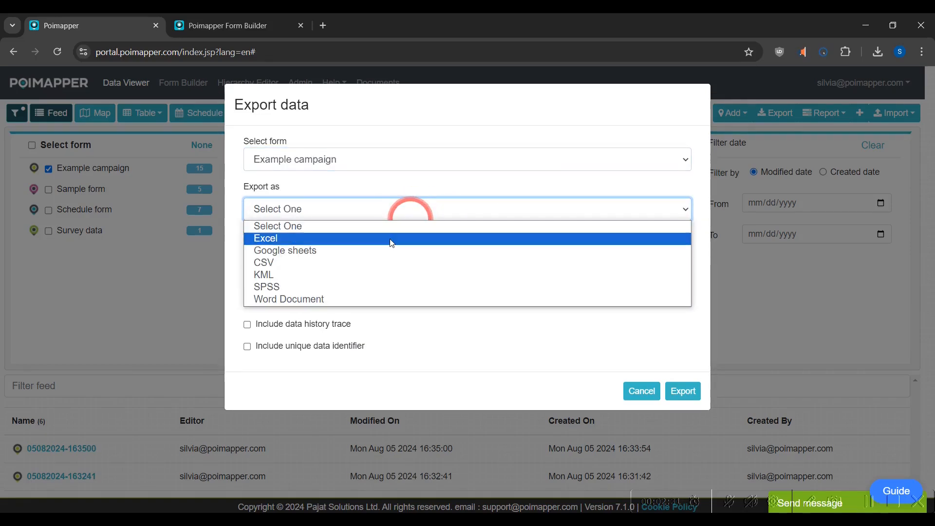
left_click(392, 239)
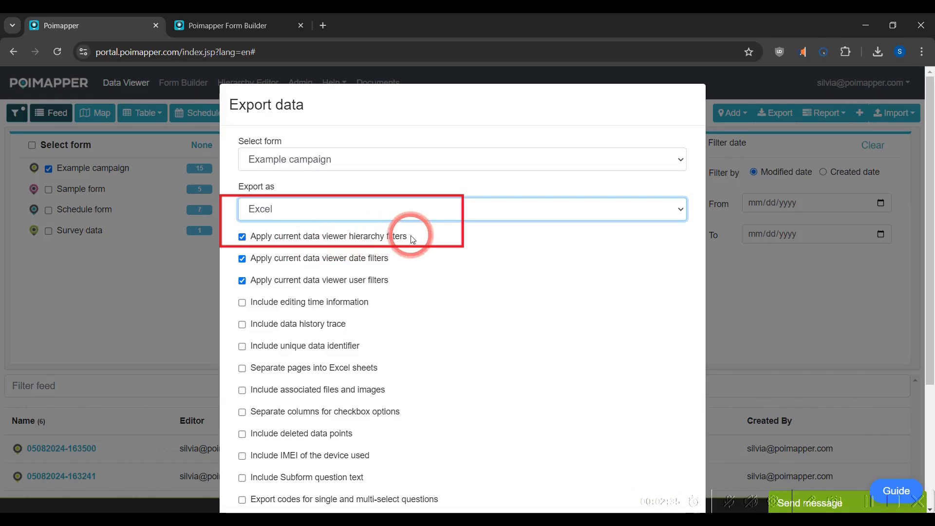
scroll(492, 313, "down", 4)
scroll(495, 317, "up", 1)
scroll(608, 407, "down", 2)
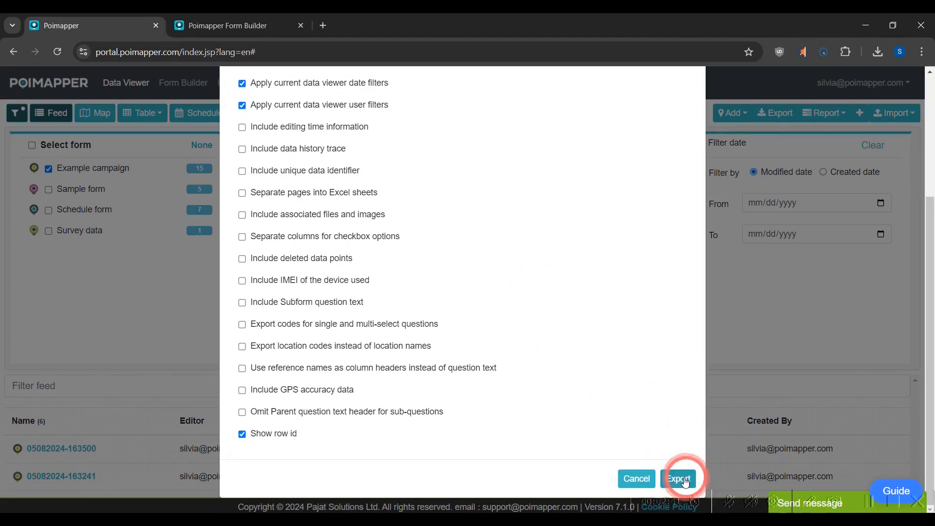
left_click(678, 478)
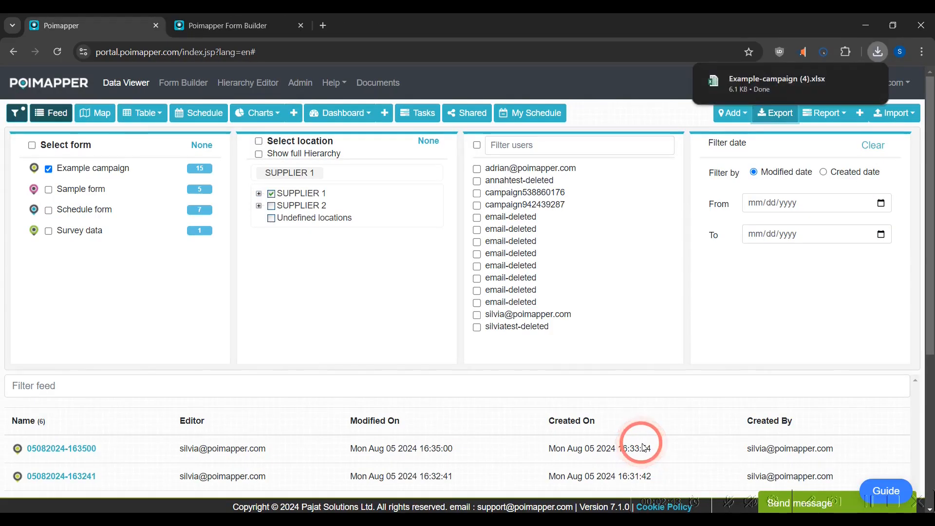